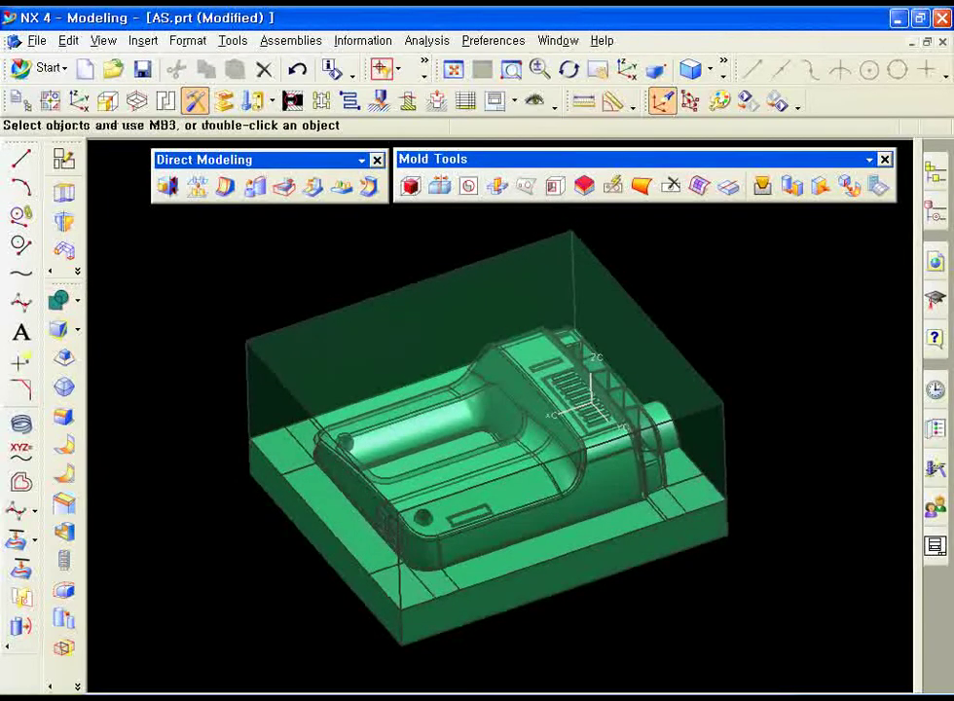
- Set the core block's translucency to 0 so it is fully opaque
{"action": "key", "text": "ctrl+j"}
{"action": "left_click", "coordinate": [394, 375]}
{"action": "middle_click", "coordinate": [396, 375]}
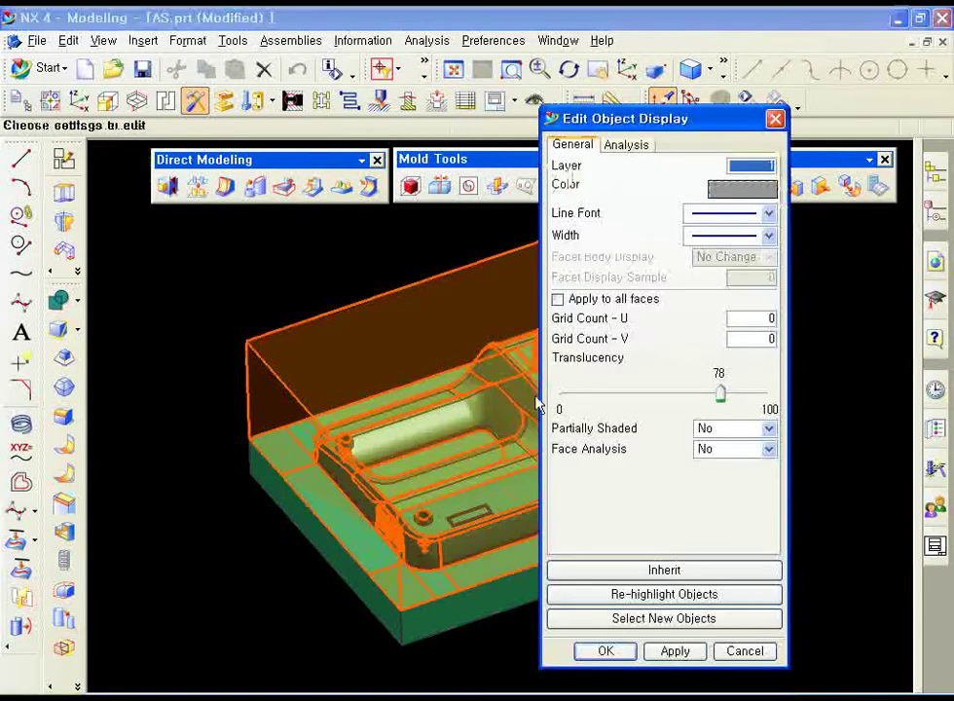
{"action": "mouse_move", "coordinate": [720, 409]}
{"action": "left_mouse_down"}
{"action": "mouse_move", "coordinate": [588, 399]}
{"action": "mouse_move", "coordinate": [561, 411]}
{"action": "left_mouse_up"}
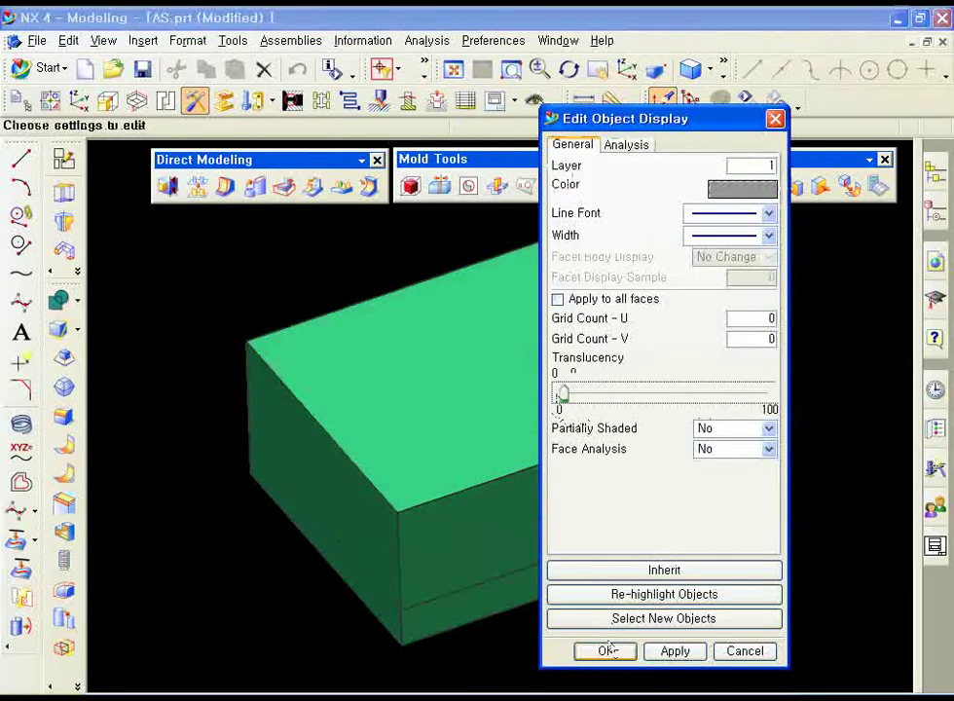
{"action": "left_click", "coordinate": [606, 650]}
- Blank the product body and zoom in on the core's ribs and pin from above
{"action": "key", "text": "ctrl+b"}
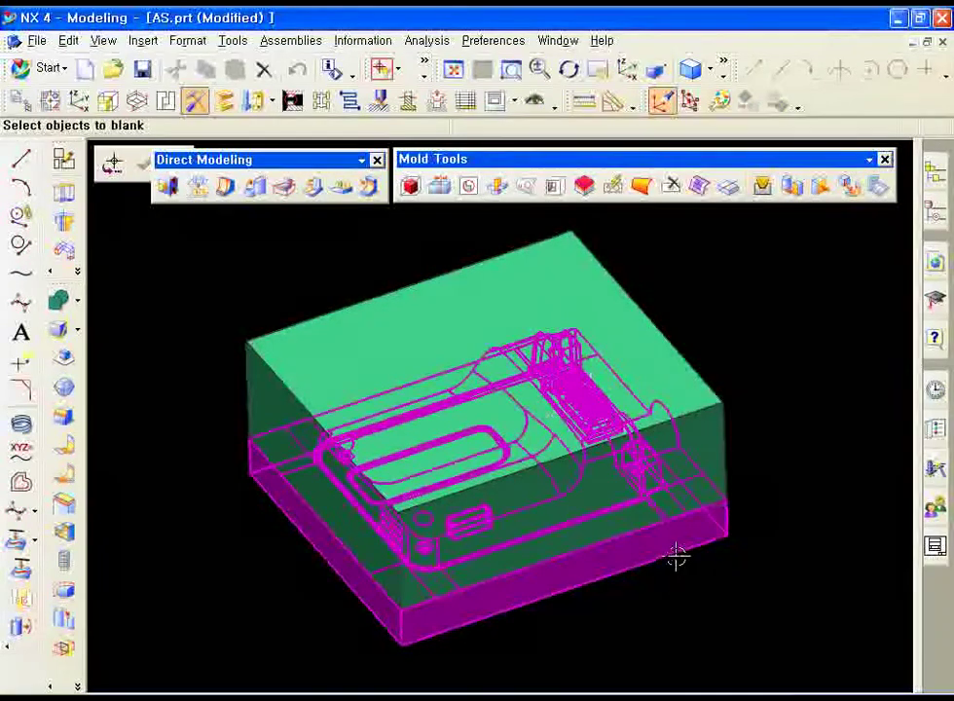
{"action": "left_click", "coordinate": [677, 556]}
{"action": "middle_click", "coordinate": [674, 553]}
{"action": "middle_click_drag", "start_coordinate": [475, 425], "coordinate": [475, 552]}
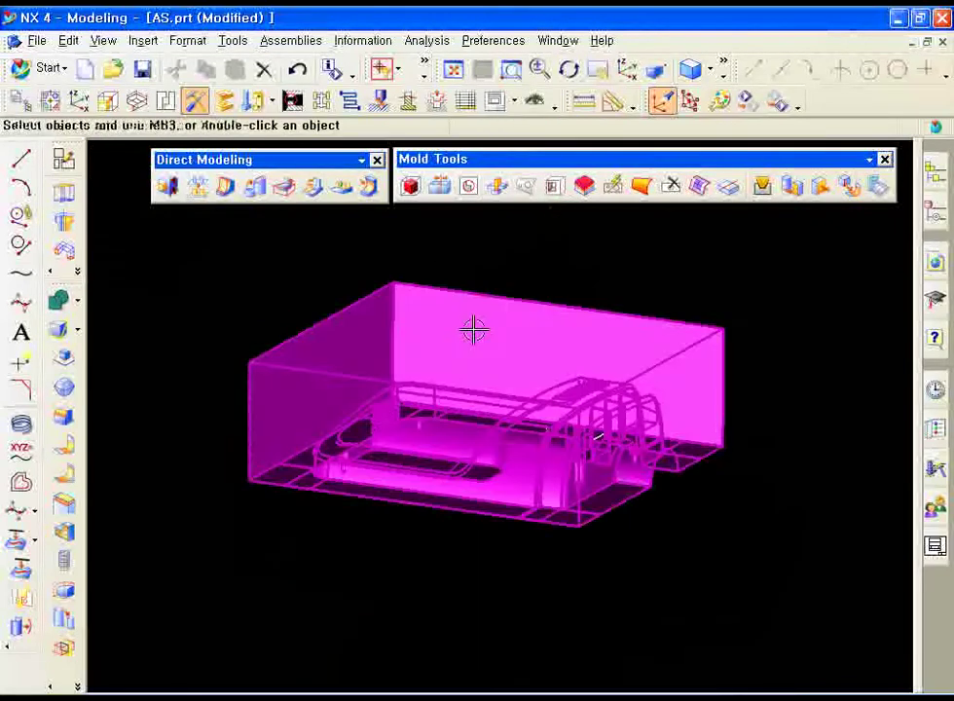
{"action": "middle_click_drag", "start_coordinate": [473, 330], "coordinate": [473, 286]}
{"action": "middle_click_drag", "start_coordinate": [526, 409], "coordinate": [496, 335]}
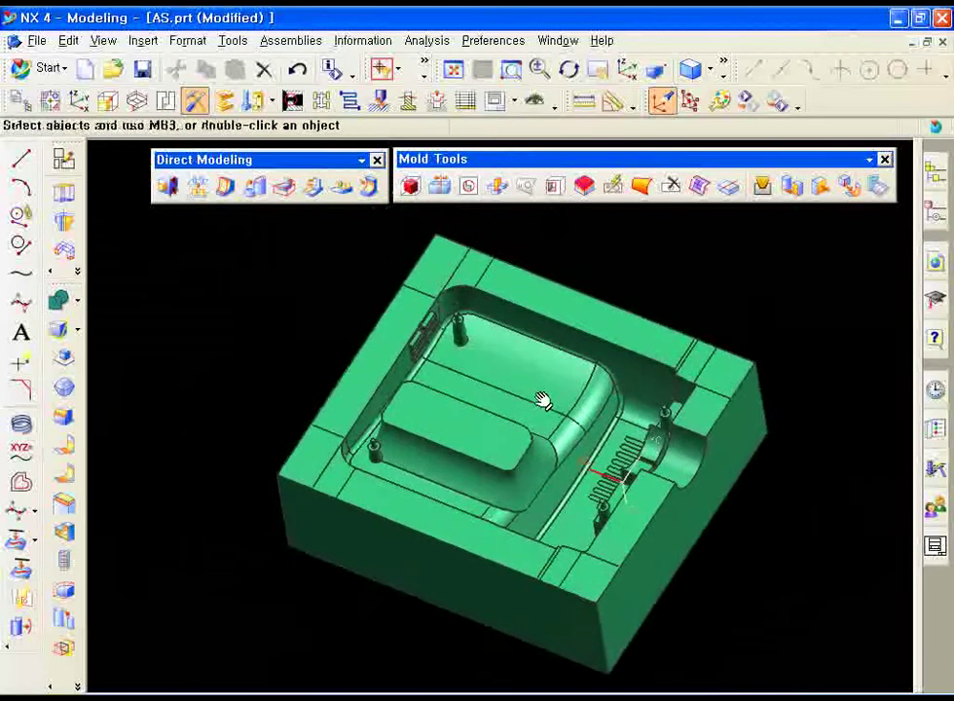
{"action": "scroll", "coordinate": [546, 400], "scroll_direction": "up", "scroll_amount": 3}
{"action": "scroll", "coordinate": [649, 512], "scroll_direction": "up", "scroll_amount": 2}
{"action": "scroll", "coordinate": [536, 496], "scroll_direction": "up", "scroll_amount": 2}
{"action": "mouse_move", "coordinate": [537, 496]}
{"action": "middle_mouse_down"}
{"action": "mouse_move", "coordinate": [531, 474]}
{"action": "mouse_move", "coordinate": [505, 457]}
{"action": "mouse_move", "coordinate": [511, 468]}
{"action": "mouse_move", "coordinate": [515, 362]}
{"action": "middle_mouse_up"}
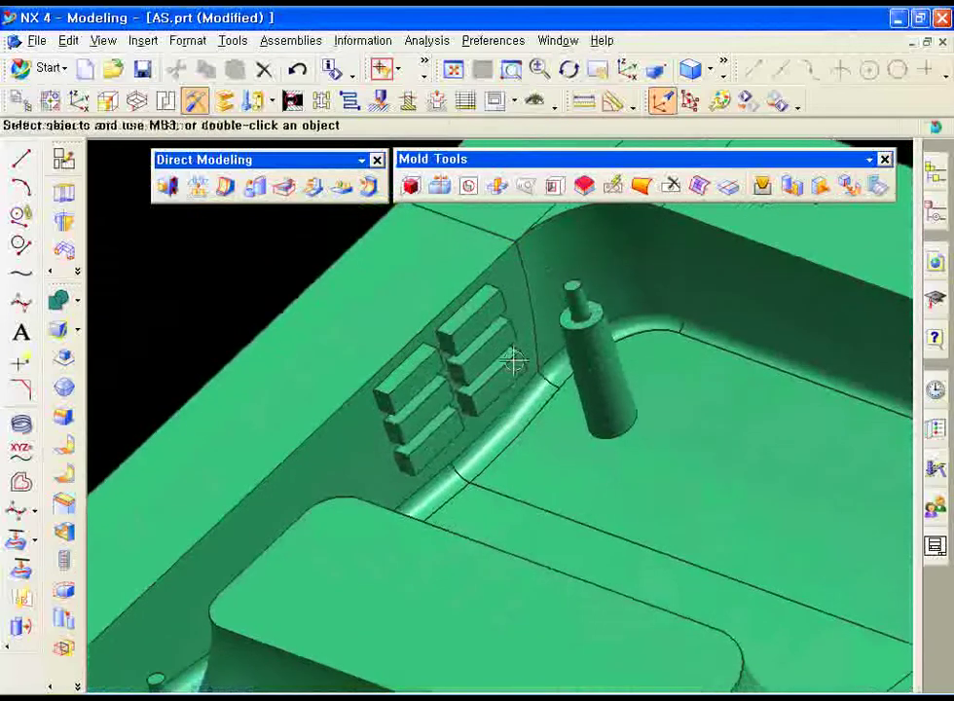
- Create a box with 1 mm default clearance around the two rib faces beside the pin
{"action": "left_click", "coordinate": [411, 185]}
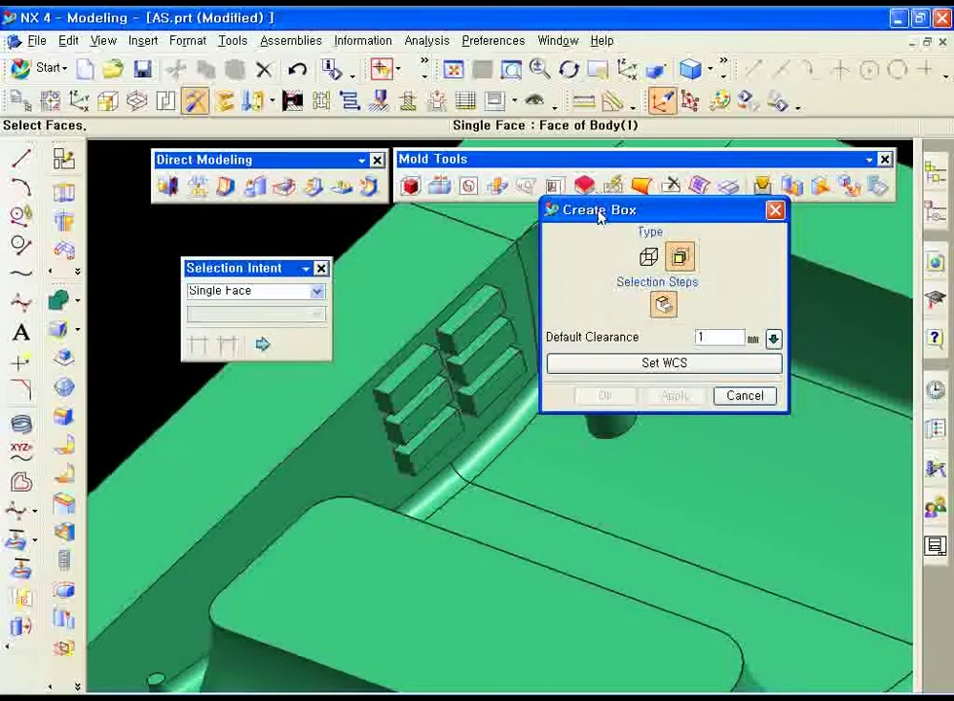
{"action": "left_click_drag", "start_coordinate": [598, 216], "coordinate": [694, 294]}
{"action": "left_click", "coordinate": [409, 364]}
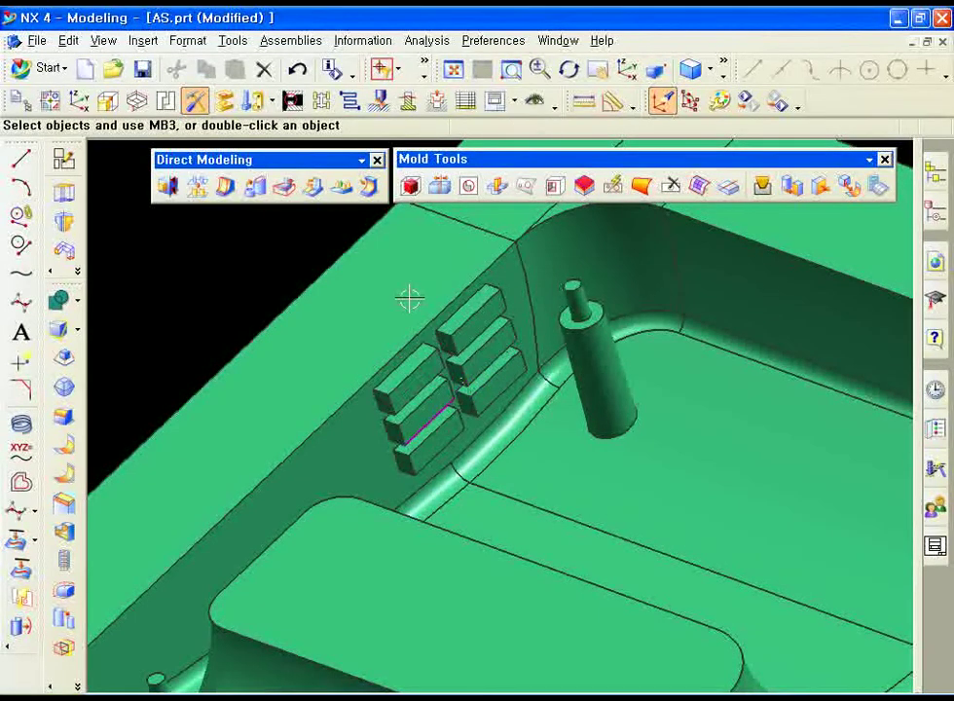
{"action": "left_click", "coordinate": [409, 185]}
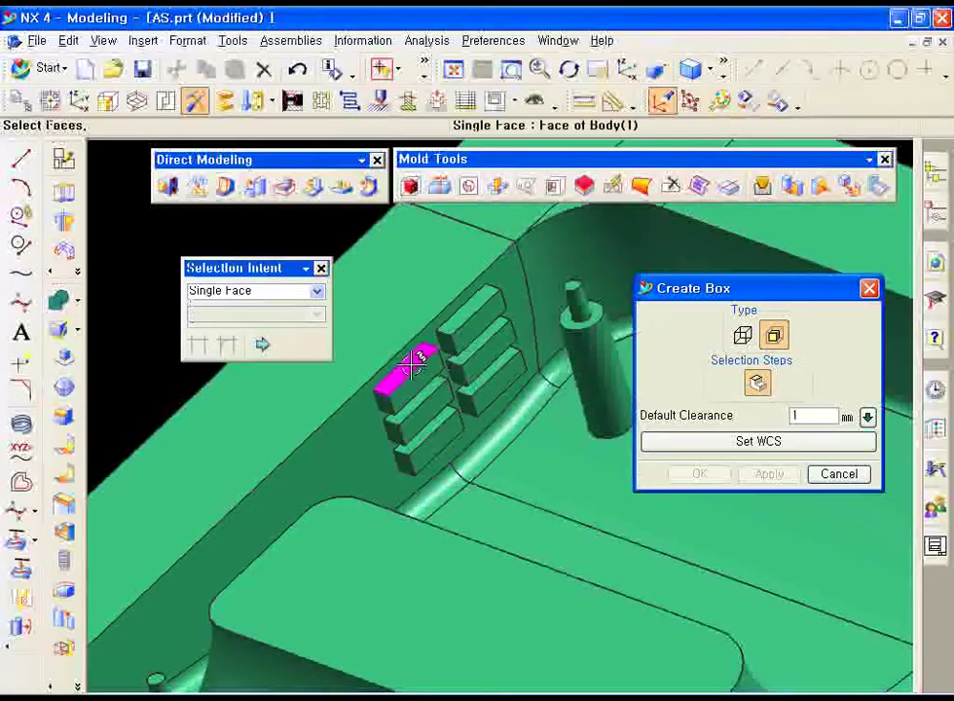
{"action": "left_click", "coordinate": [416, 361]}
{"action": "left_click", "coordinate": [508, 373]}
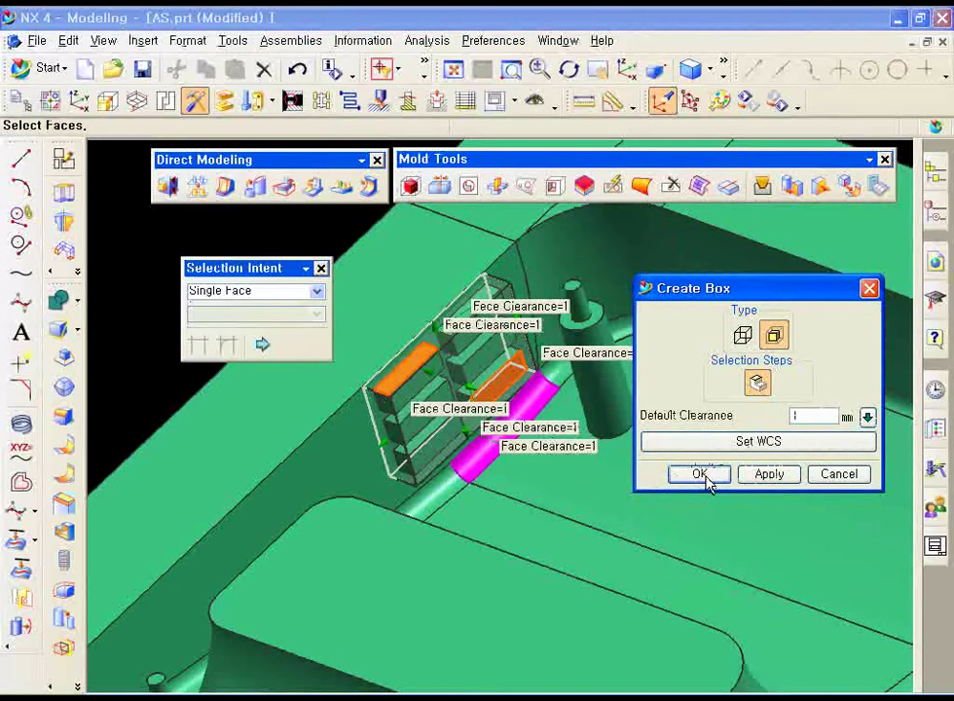
{"action": "left_click", "coordinate": [702, 475]}
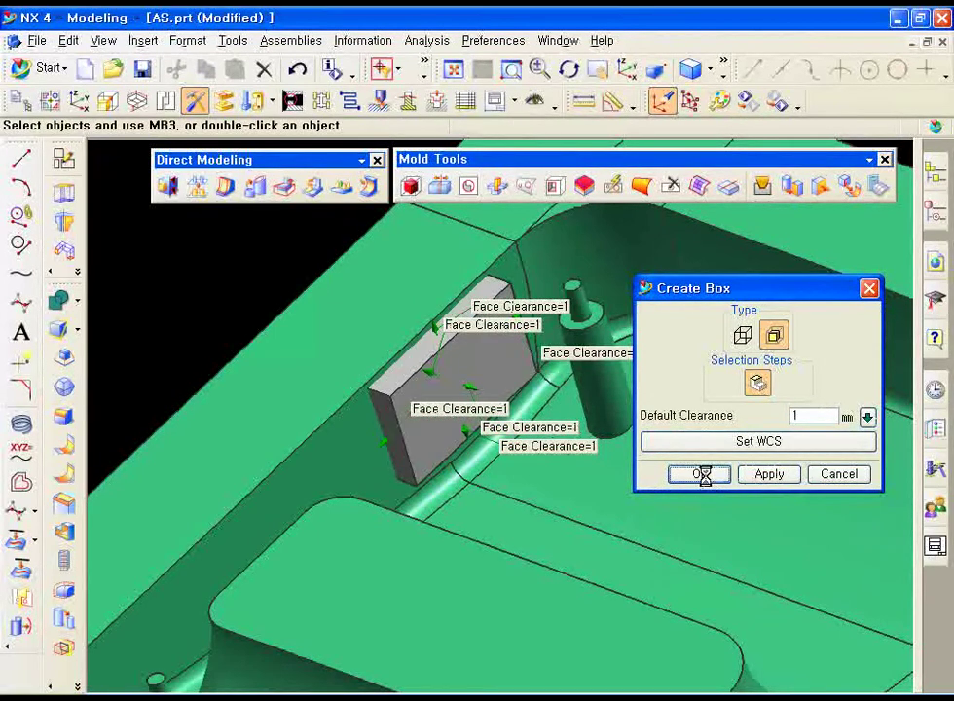
{"action": "left_click", "coordinate": [828, 475]}
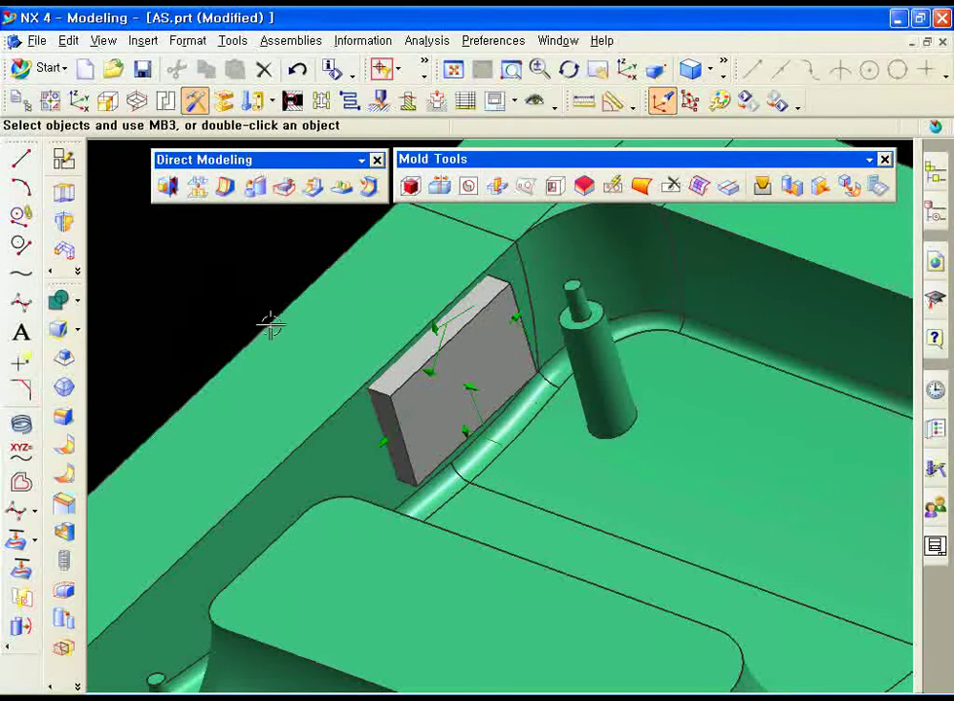
{"action": "mouse_move", "coordinate": [255, 294]}
{"action": "middle_mouse_down"}
{"action": "mouse_move", "coordinate": [276, 287]}
{"action": "mouse_move", "coordinate": [323, 379]}
{"action": "middle_mouse_up"}
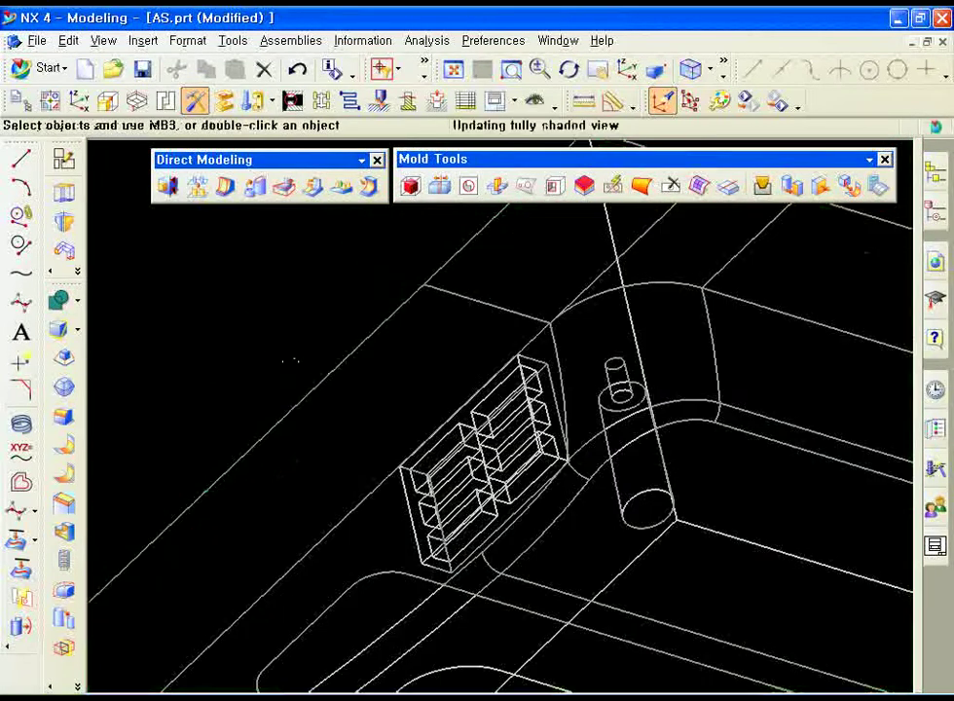
{"action": "middle_click_drag", "start_coordinate": [255, 324], "coordinate": [244, 301], "text": "shift"}
{"action": "scroll", "coordinate": [240, 345], "scroll_direction": "up", "scroll_amount": 2}
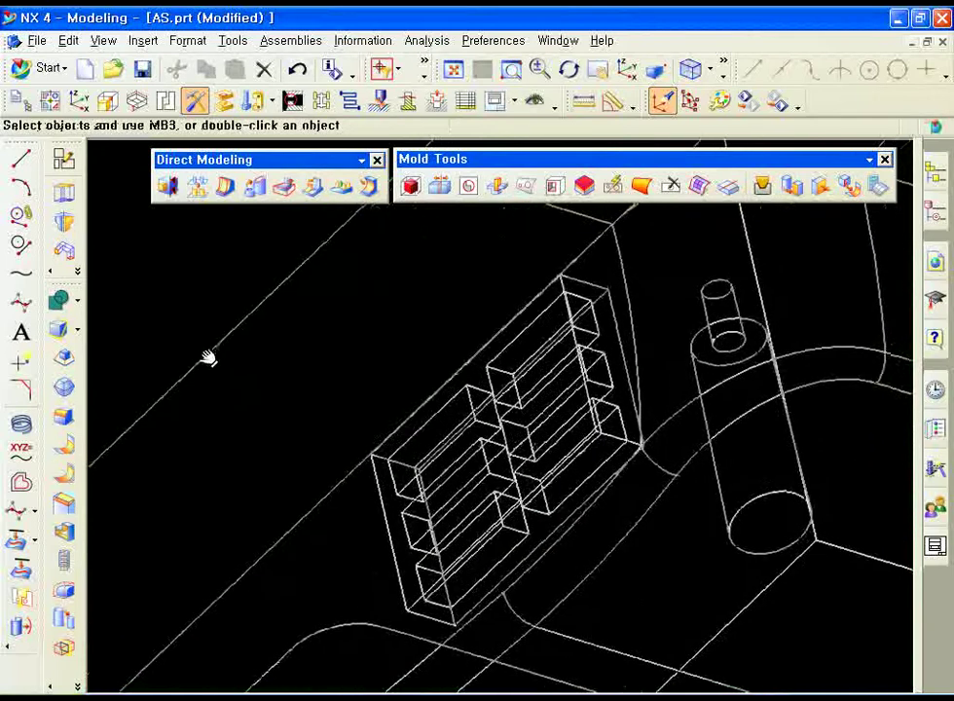
{"action": "middle_click_drag", "start_coordinate": [209, 356], "coordinate": [191, 341]}
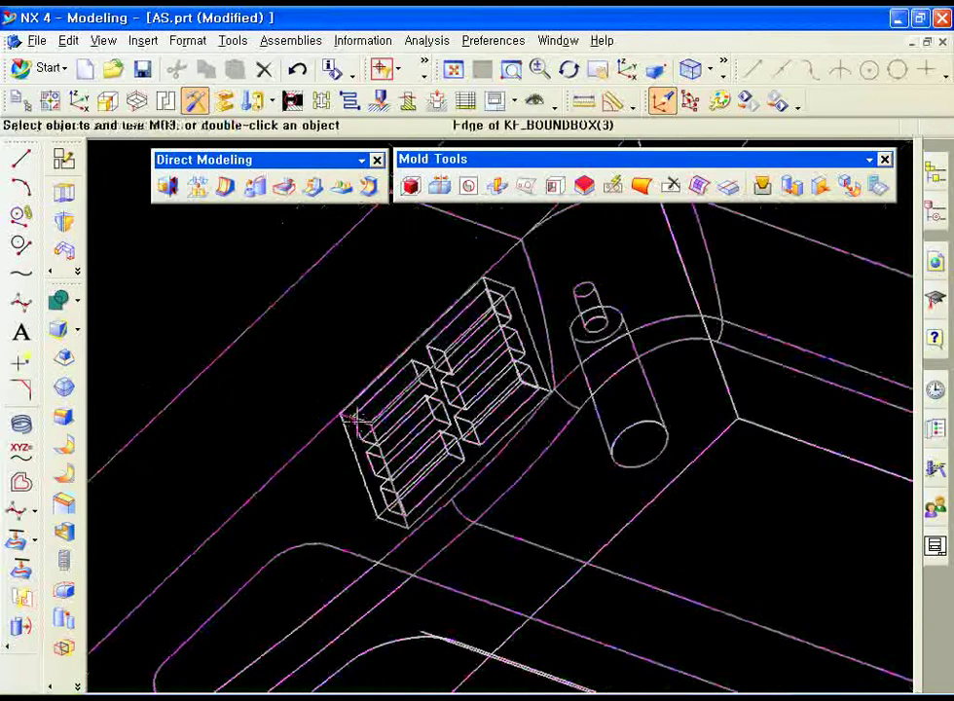
{"action": "scroll", "coordinate": [294, 362], "scroll_direction": "down", "scroll_amount": 1}
{"action": "middle_click_drag", "start_coordinate": [294, 362], "coordinate": [380, 423], "text": "shift"}
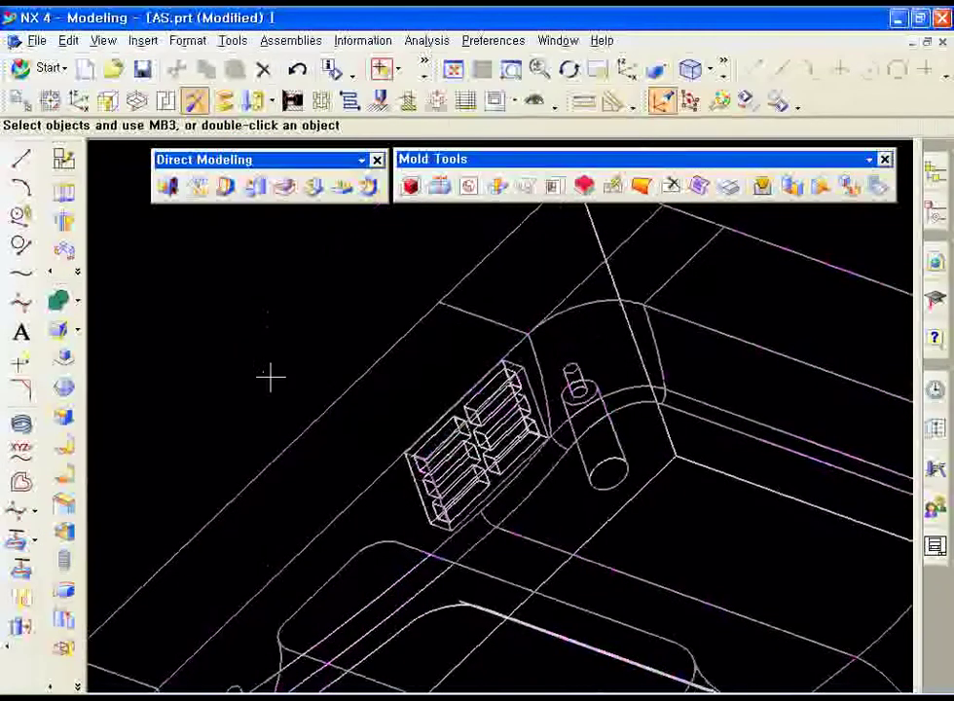
{"action": "scroll", "coordinate": [237, 273], "scroll_direction": "down", "scroll_amount": 1}
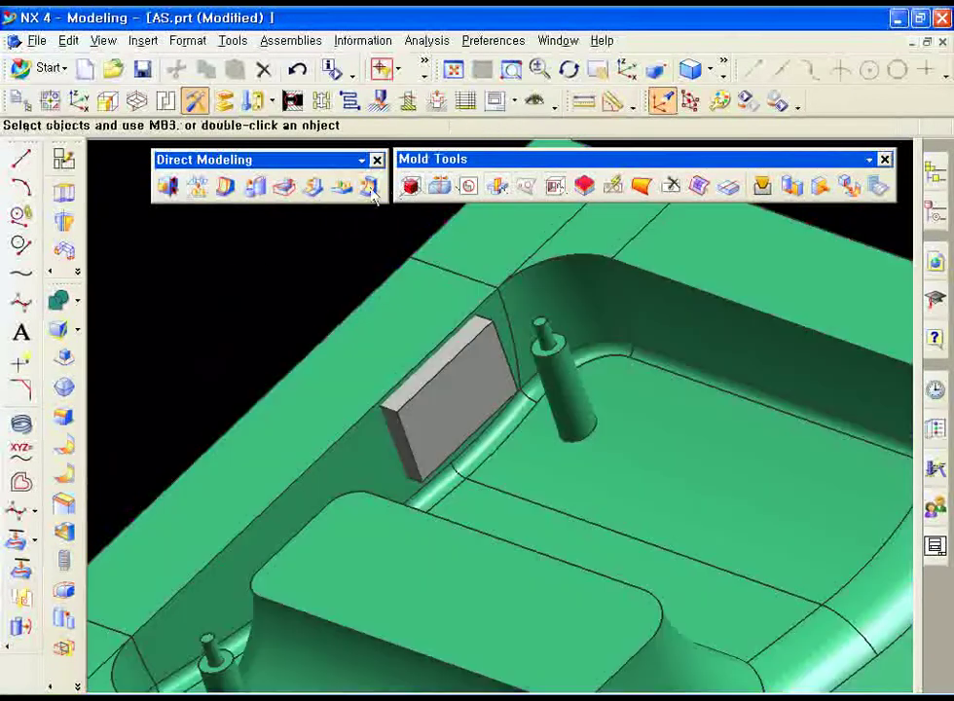
- Replace the rib box's end face with the core's slanted cavity wall
{"action": "left_click", "coordinate": [257, 191]}
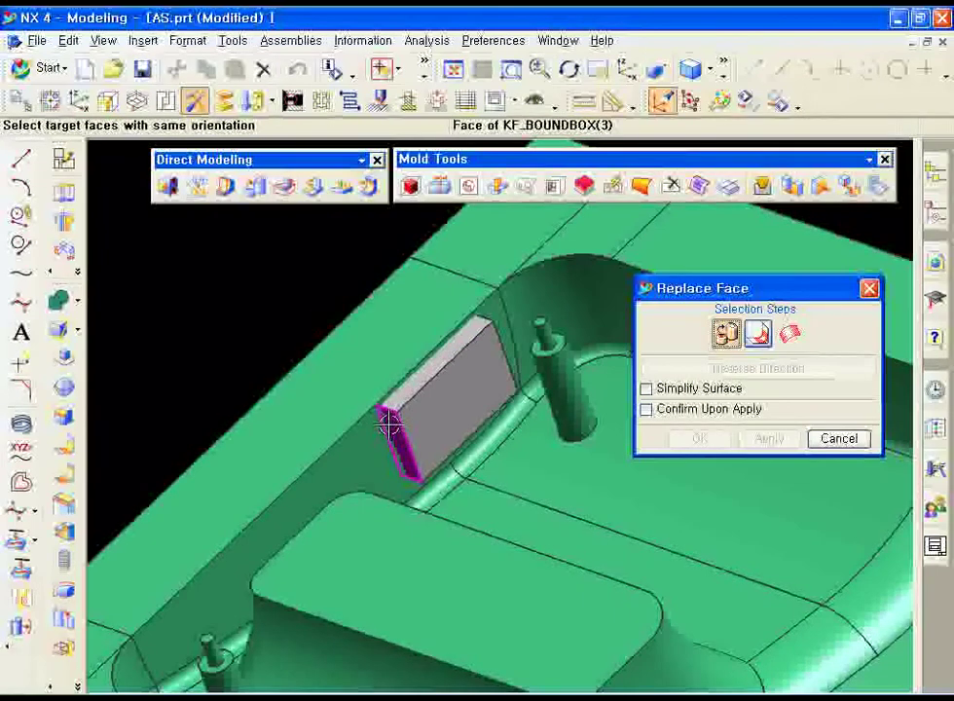
{"action": "left_click", "coordinate": [389, 426]}
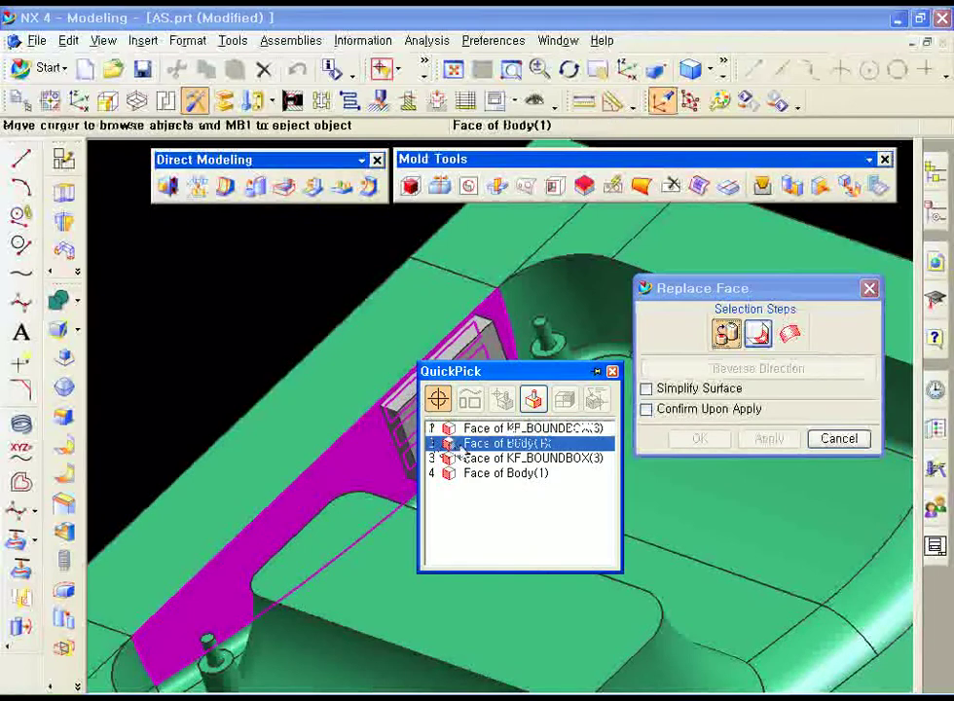
{"action": "left_click", "coordinate": [467, 459]}
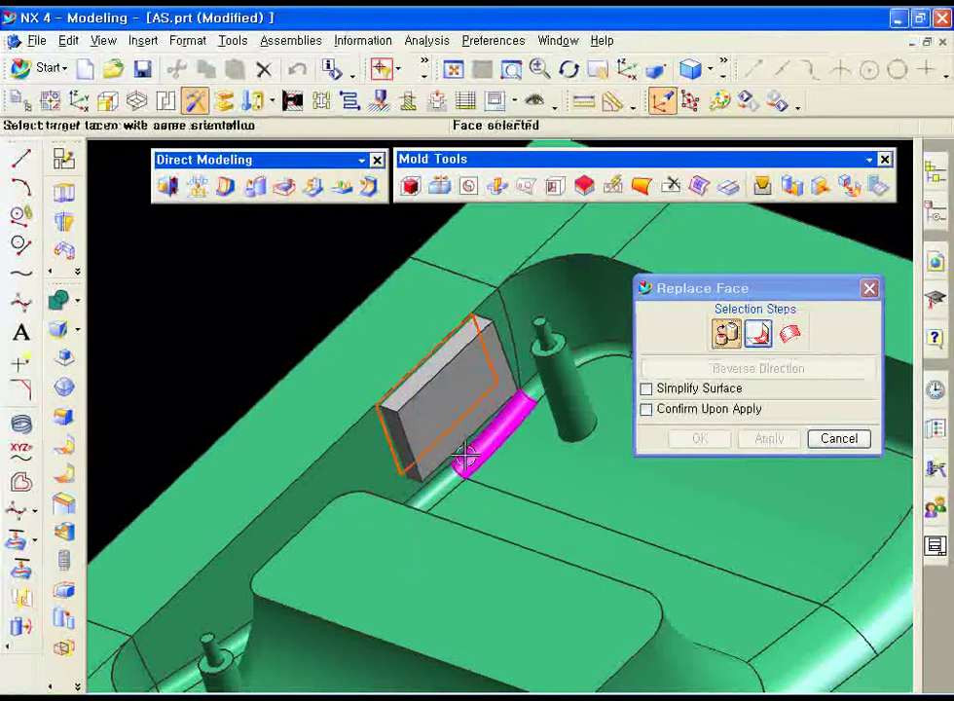
{"action": "left_click", "coordinate": [788, 336]}
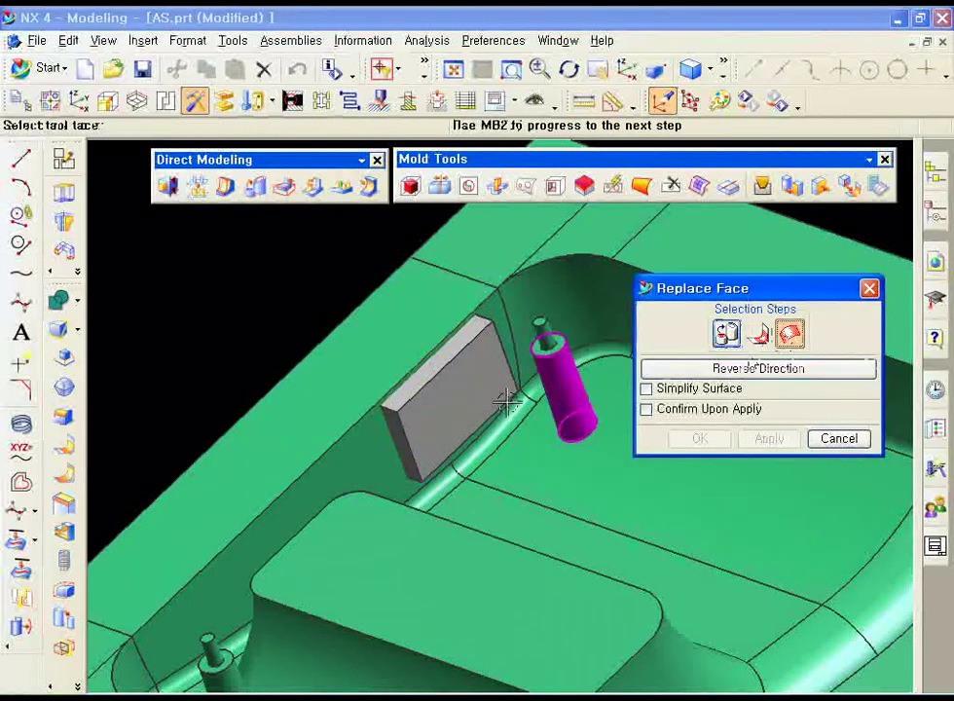
{"action": "middle_click_drag", "start_coordinate": [504, 399], "coordinate": [448, 402]}
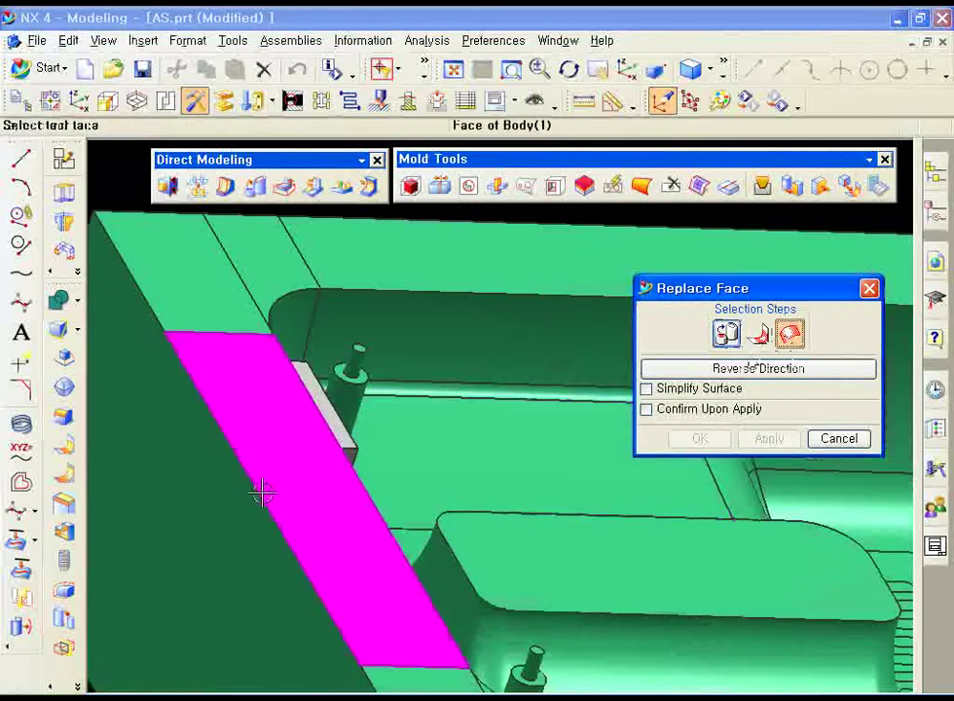
{"action": "left_click", "coordinate": [245, 504]}
{"action": "left_click", "coordinate": [703, 439]}
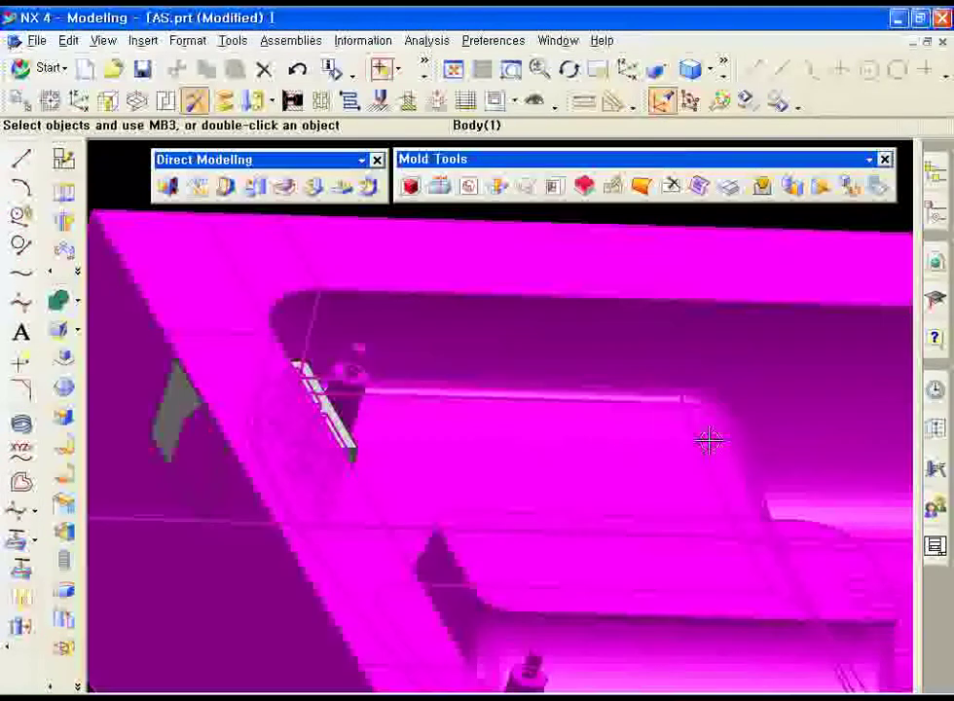
{"action": "mouse_move", "coordinate": [436, 443]}
{"action": "middle_mouse_down"}
{"action": "mouse_move", "coordinate": [306, 479]}
{"action": "mouse_move", "coordinate": [353, 488]}
{"action": "mouse_move", "coordinate": [377, 550]}
{"action": "middle_mouse_up"}
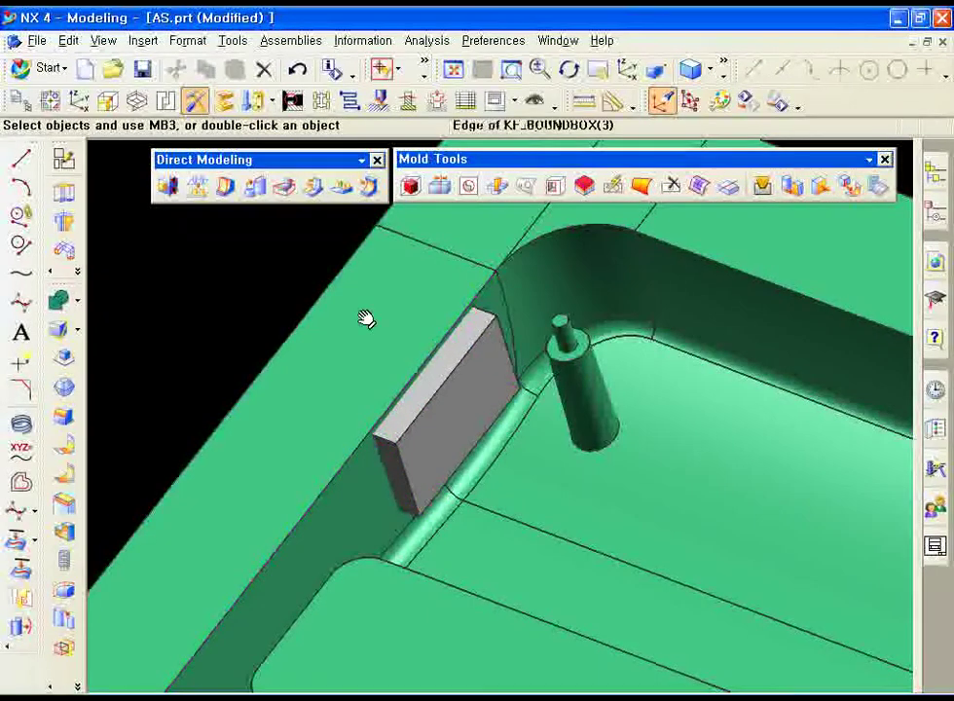
- Replace the rib box's top face with the outer slanted face so it reaches the core top
{"action": "mouse_move", "coordinate": [366, 319]}
{"action": "middle_mouse_down"}
{"action": "mouse_move", "coordinate": [314, 296]}
{"action": "mouse_move", "coordinate": [259, 199]}
{"action": "middle_mouse_up"}
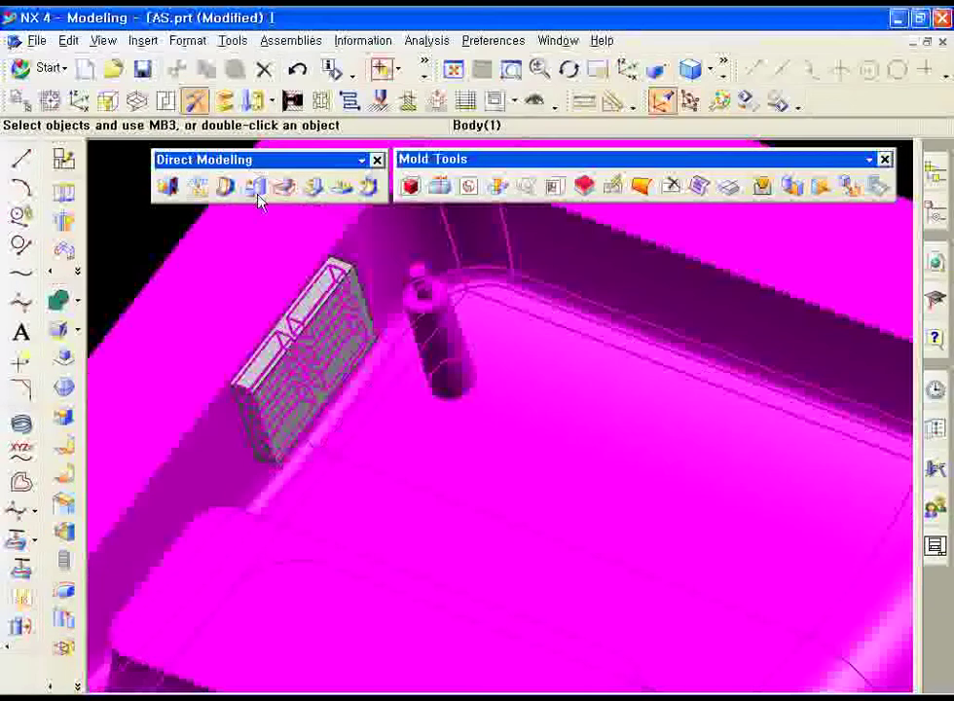
{"action": "left_click", "coordinate": [258, 194]}
{"action": "scroll", "coordinate": [306, 307], "scroll_direction": "up", "scroll_amount": 2}
{"action": "left_click", "coordinate": [306, 314]}
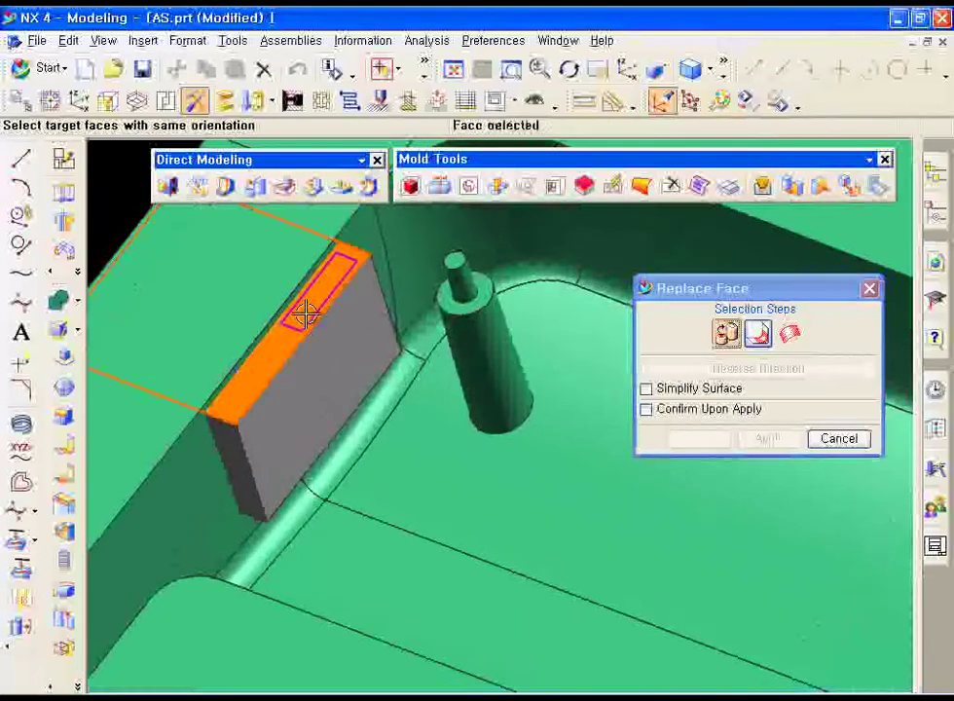
{"action": "left_click", "coordinate": [789, 334]}
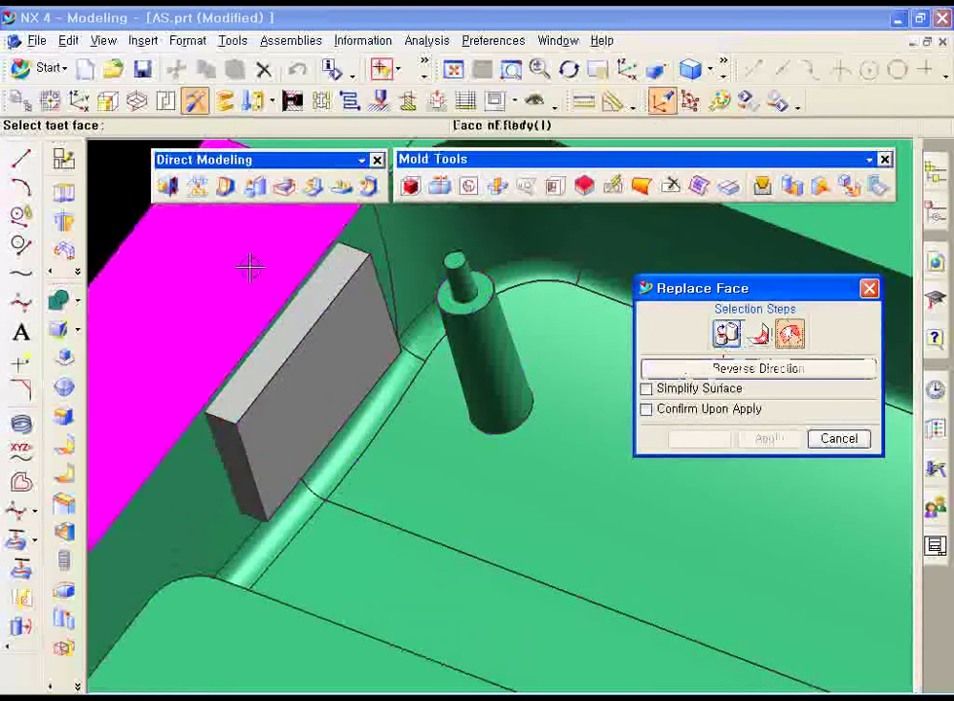
{"action": "left_click", "coordinate": [250, 267]}
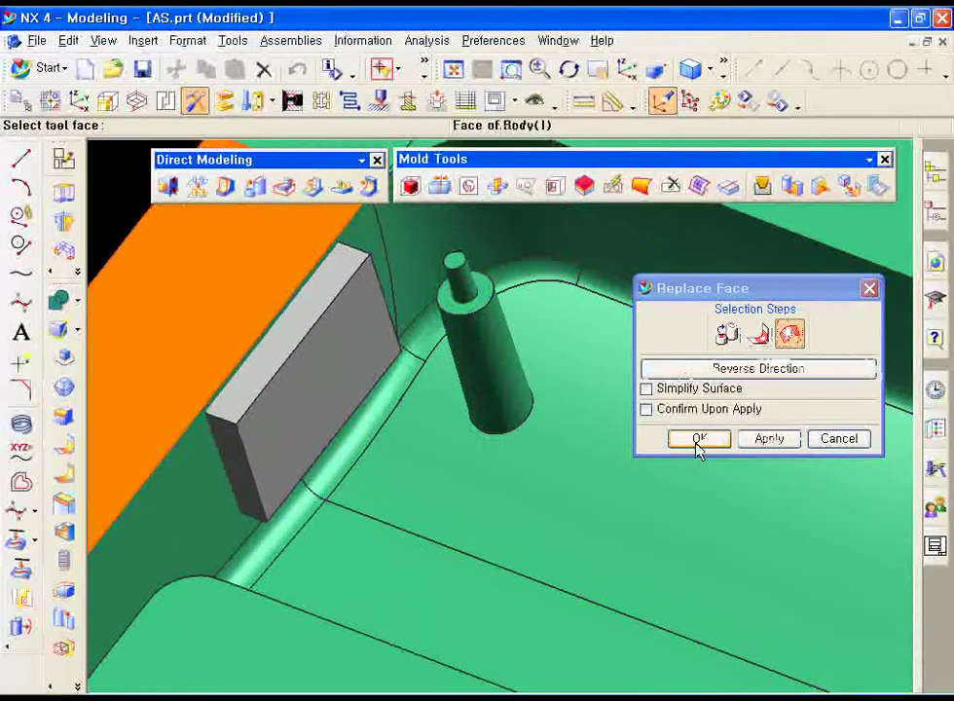
{"action": "left_click", "coordinate": [699, 440]}
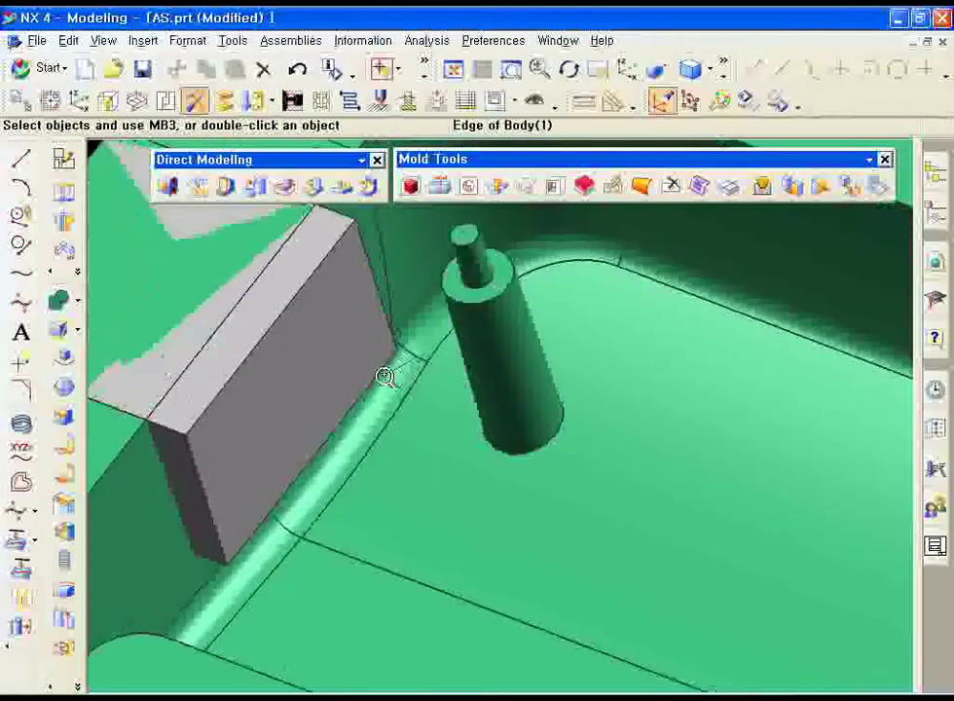
{"action": "middle_click_drag", "start_coordinate": [394, 374], "coordinate": [522, 377]}
- Split the core body using the rib box as the cutting solid
{"action": "scroll", "coordinate": [521, 377], "scroll_direction": "down", "scroll_amount": 2}
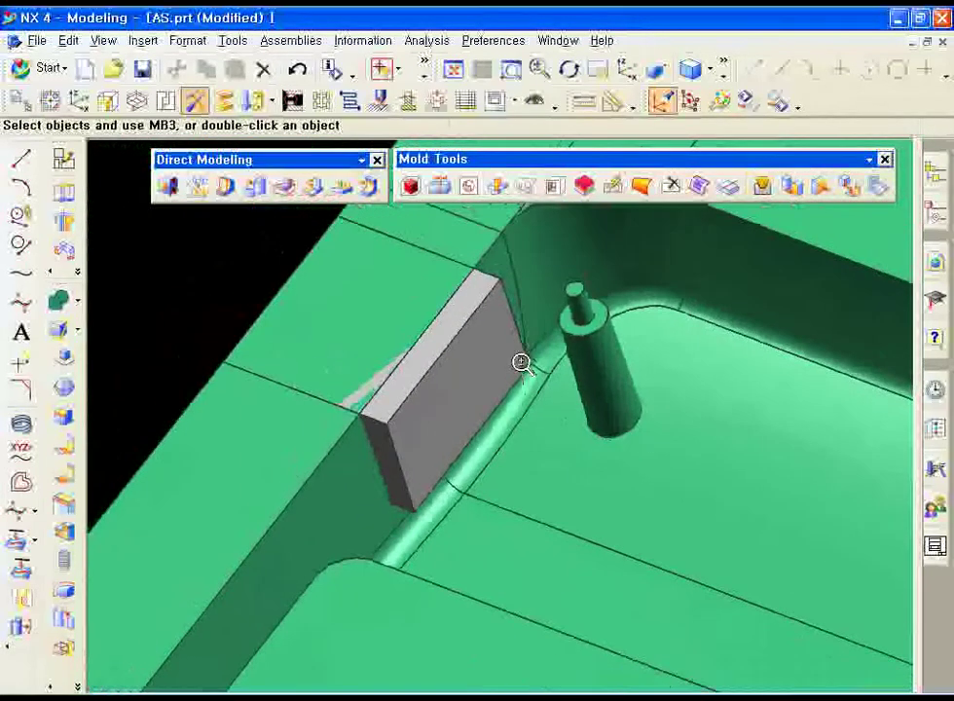
{"action": "left_click", "coordinate": [450, 191]}
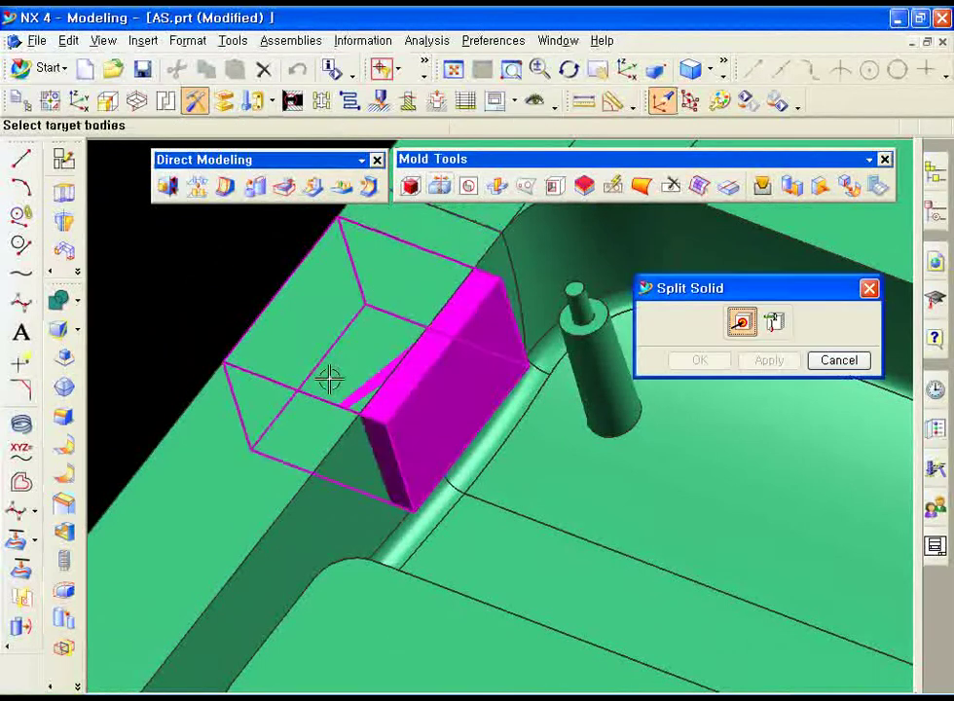
{"action": "left_click", "coordinate": [270, 463]}
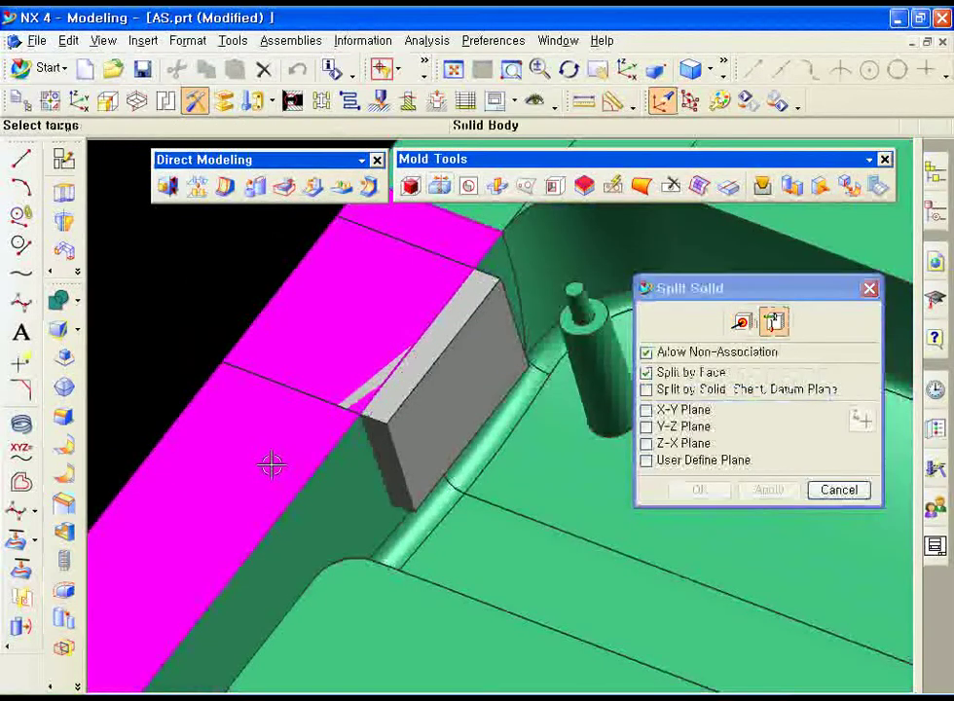
{"action": "left_click", "coordinate": [646, 389]}
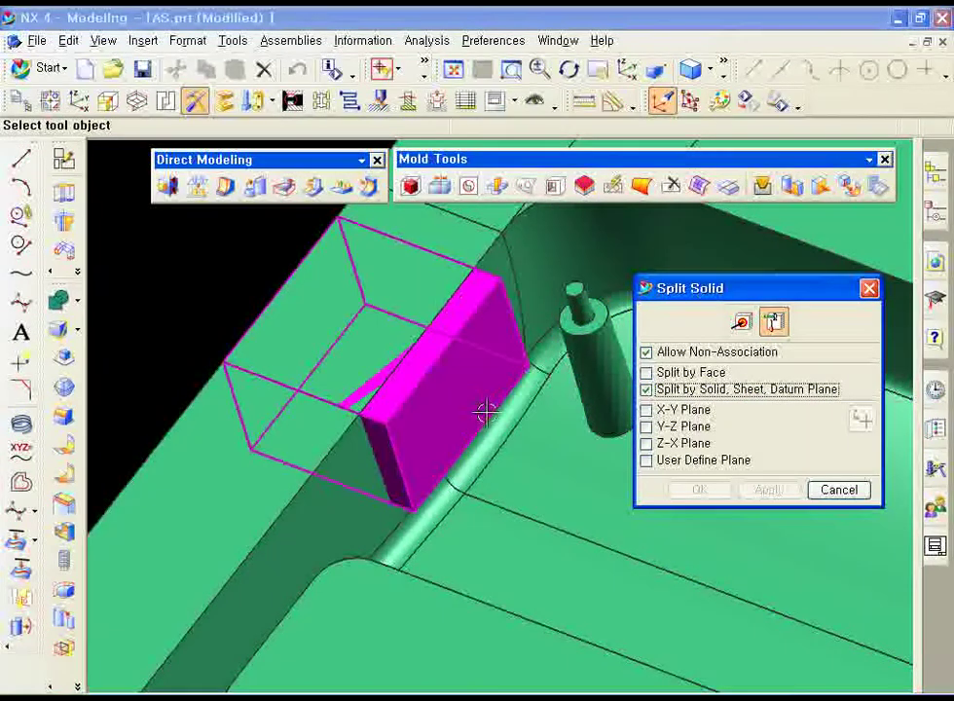
{"action": "left_click", "coordinate": [459, 402]}
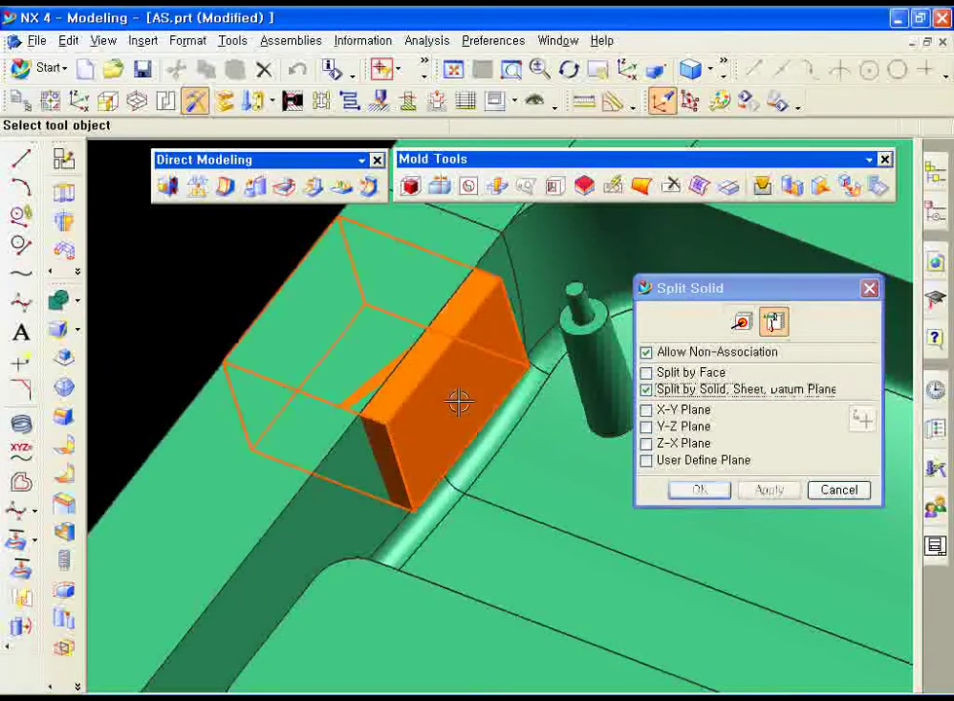
{"action": "left_click", "coordinate": [707, 491]}
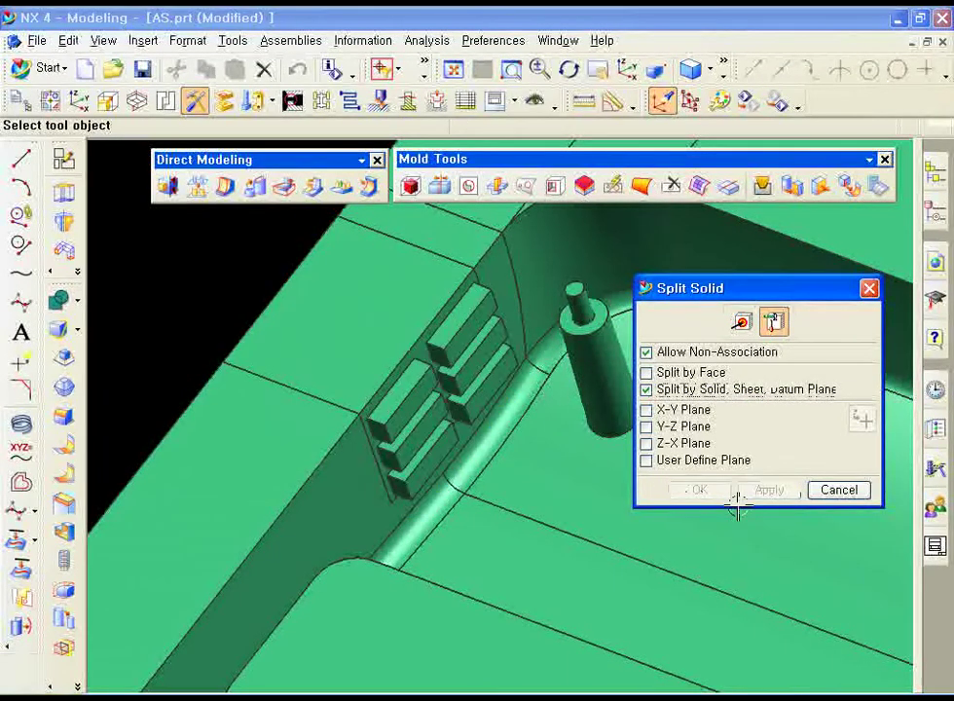
{"action": "left_click", "coordinate": [837, 493]}
- Colour the rib insert body green with the colour applied to all faces
{"action": "key", "text": "ctrl+j"}
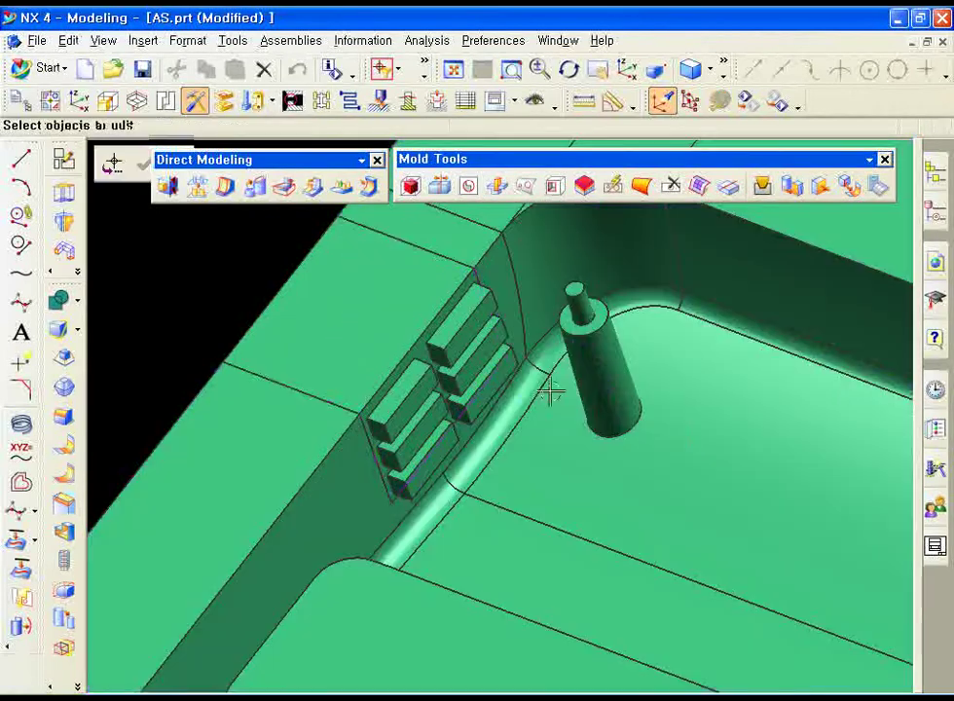
{"action": "left_click", "coordinate": [432, 355]}
{"action": "middle_click", "coordinate": [633, 368]}
{"action": "left_click", "coordinate": [829, 189]}
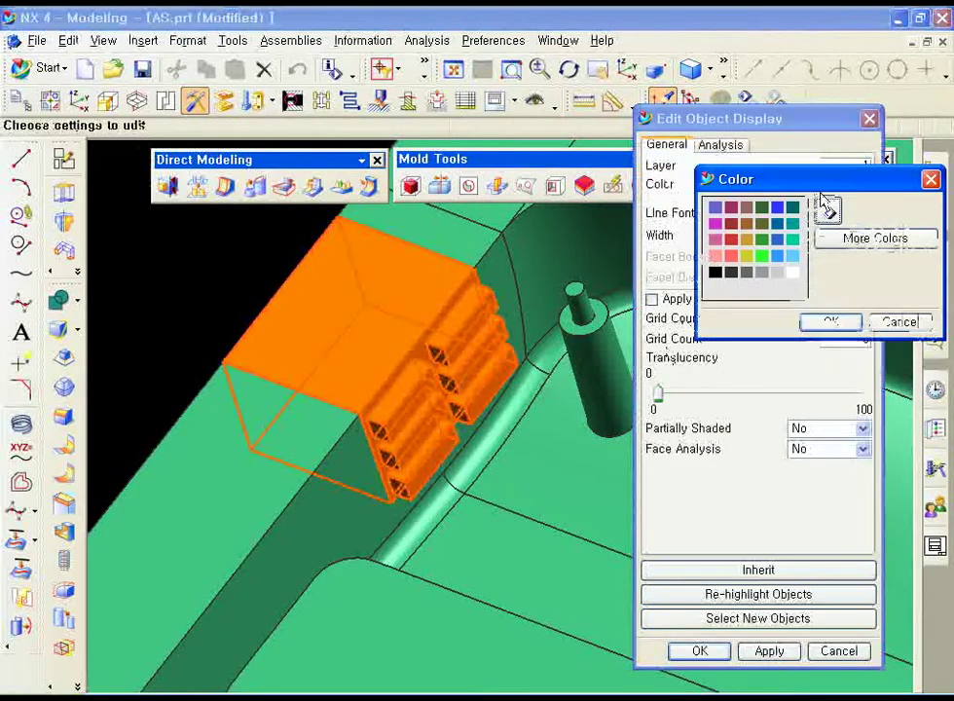
{"action": "double_click", "coordinate": [794, 208]}
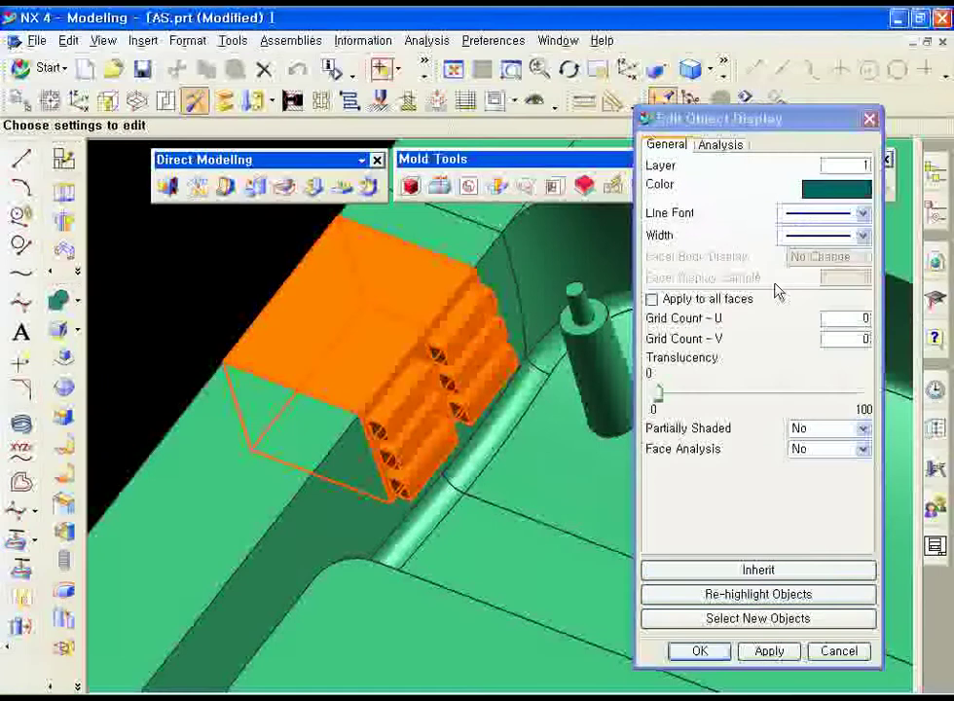
{"action": "left_click", "coordinate": [829, 195]}
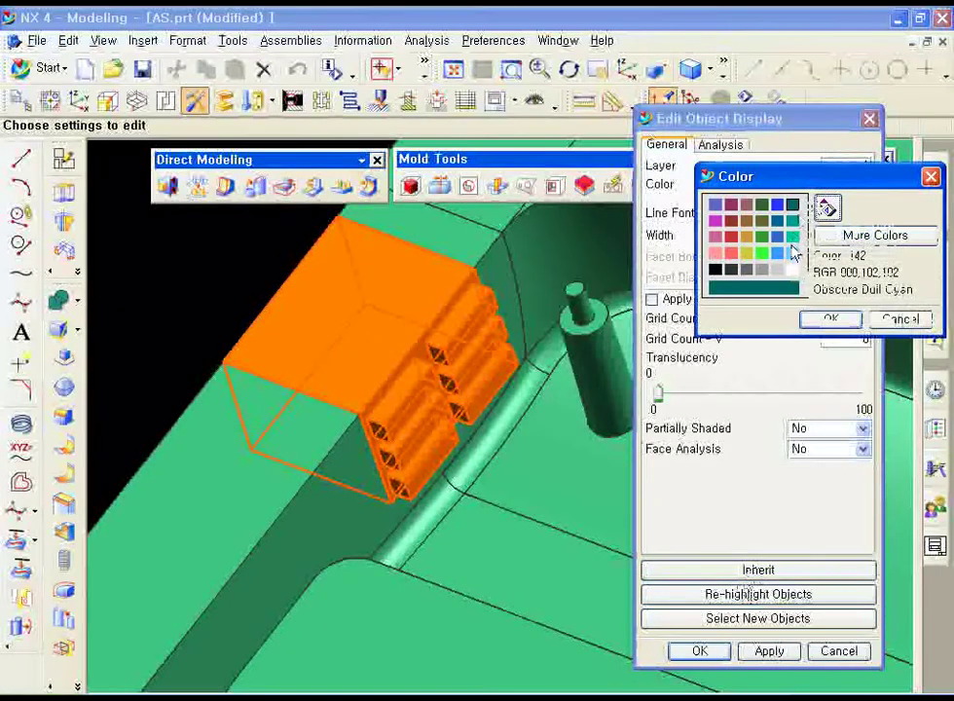
{"action": "double_click", "coordinate": [792, 253]}
{"action": "left_click", "coordinate": [733, 302]}
{"action": "left_click", "coordinate": [828, 190]}
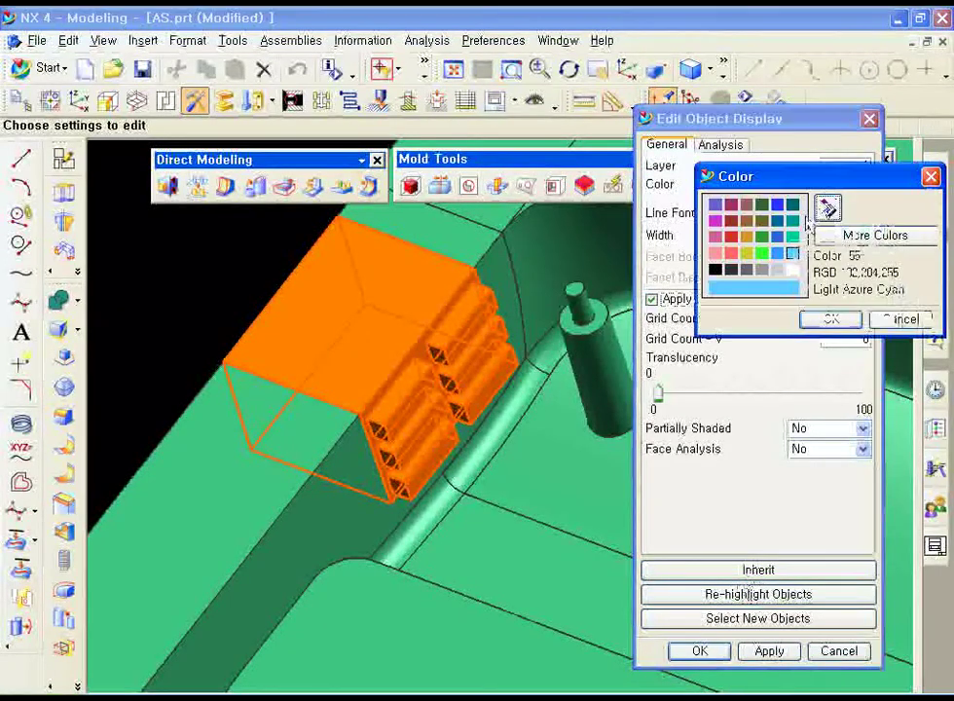
{"action": "double_click", "coordinate": [761, 241]}
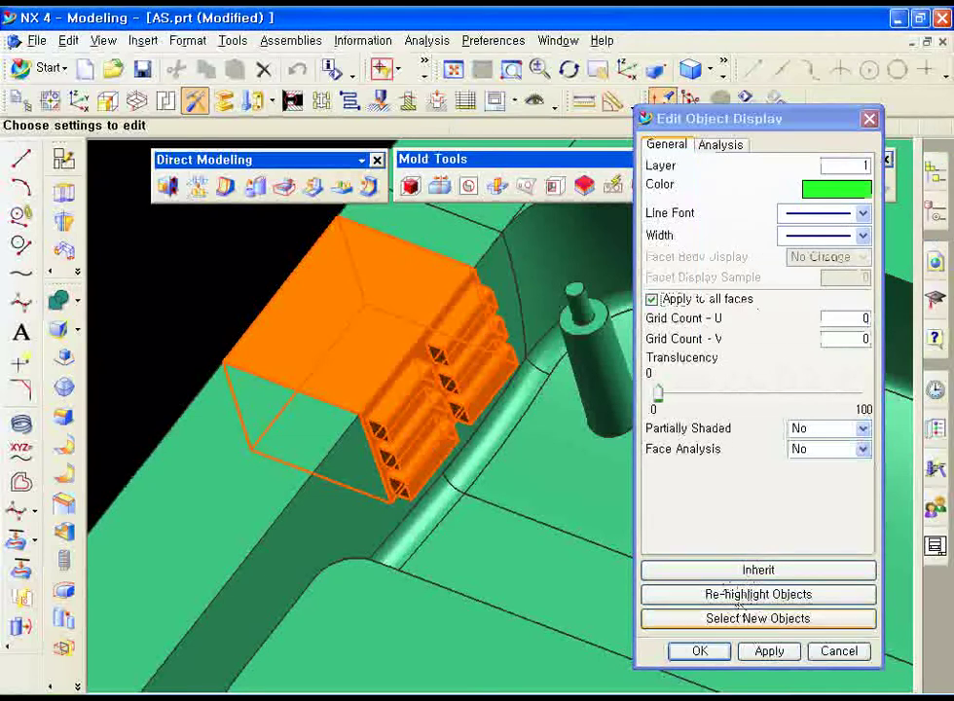
{"action": "left_click", "coordinate": [770, 651]}
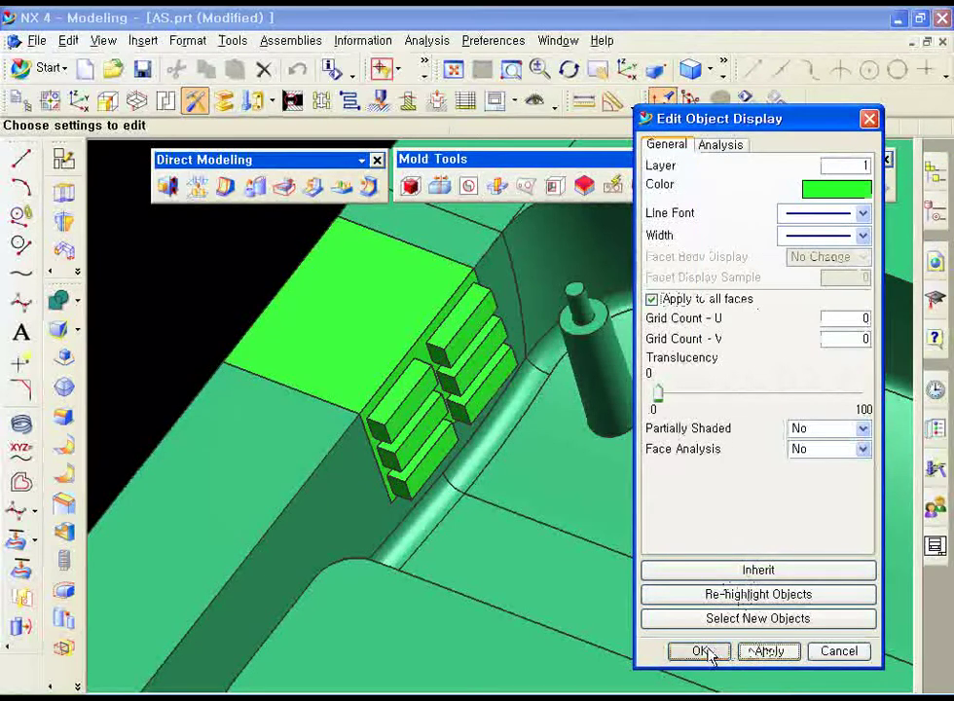
{"action": "left_click", "coordinate": [710, 652]}
- Set the outer mould block's translucency to 63, revealing the core and green insert
{"action": "mouse_move", "coordinate": [565, 522]}
{"action": "middle_mouse_down"}
{"action": "mouse_move", "coordinate": [501, 451]}
{"action": "mouse_move", "coordinate": [539, 549]}
{"action": "middle_mouse_up"}
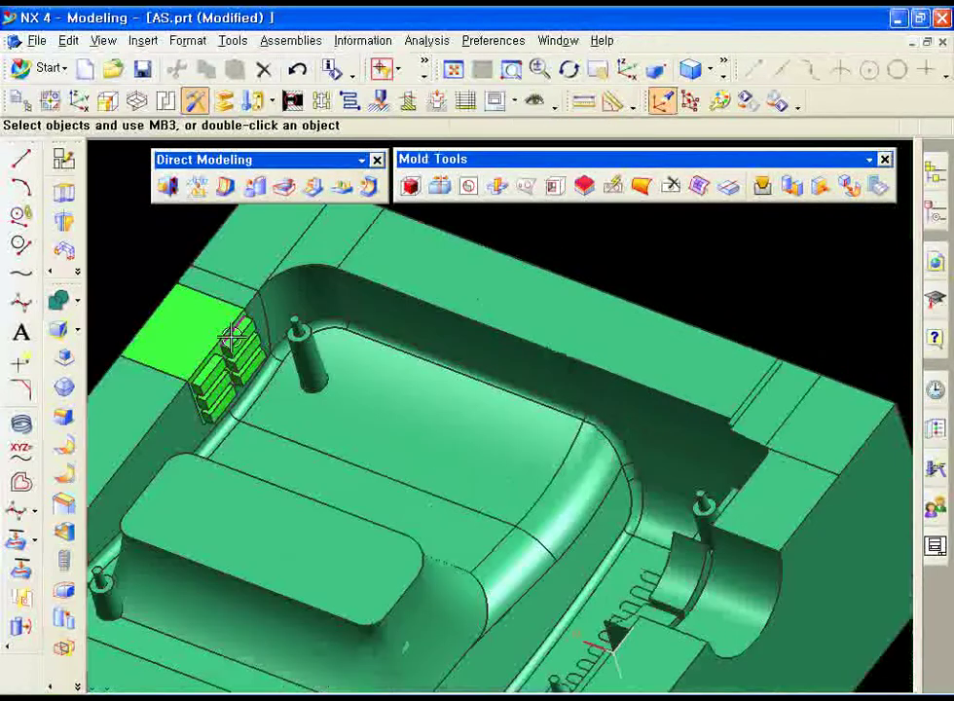
{"action": "middle_click_drag", "start_coordinate": [465, 430], "coordinate": [222, 399], "text": "shift"}
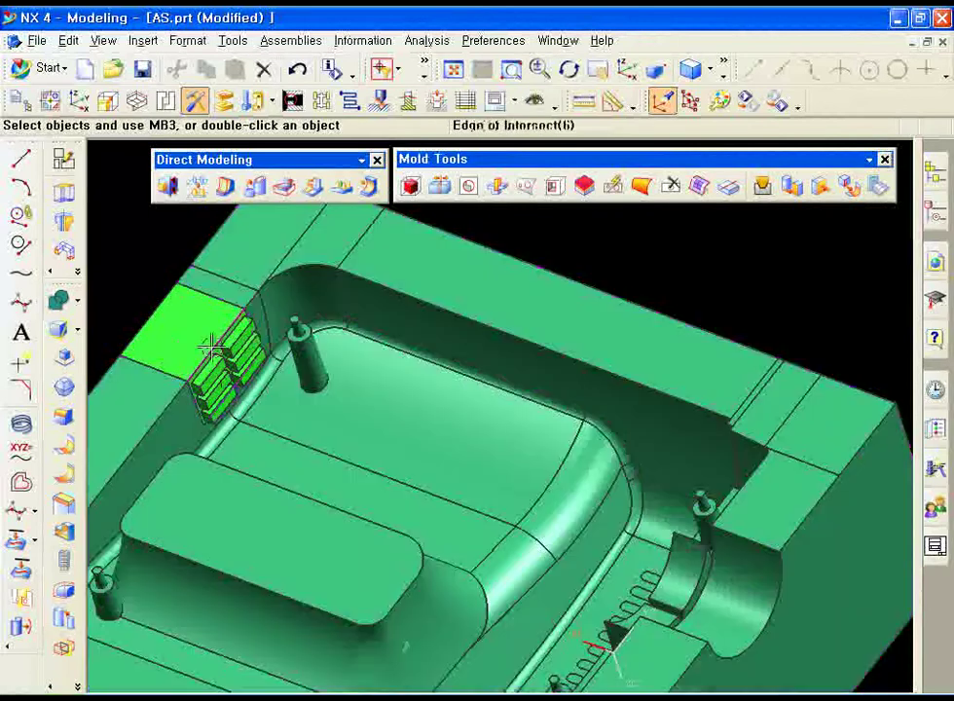
{"action": "mouse_move", "coordinate": [207, 347]}
{"action": "middle_mouse_down", "text": "shift"}
{"action": "mouse_move", "coordinate": [415, 408]}
{"action": "mouse_move", "coordinate": [513, 450]}
{"action": "mouse_move", "coordinate": [491, 466]}
{"action": "mouse_move", "coordinate": [439, 447]}
{"action": "mouse_move", "coordinate": [378, 579]}
{"action": "middle_mouse_up", "text": "shift"}
{"action": "middle_click_drag", "start_coordinate": [441, 435], "coordinate": [388, 517]}
{"action": "double_click", "coordinate": [457, 437]}
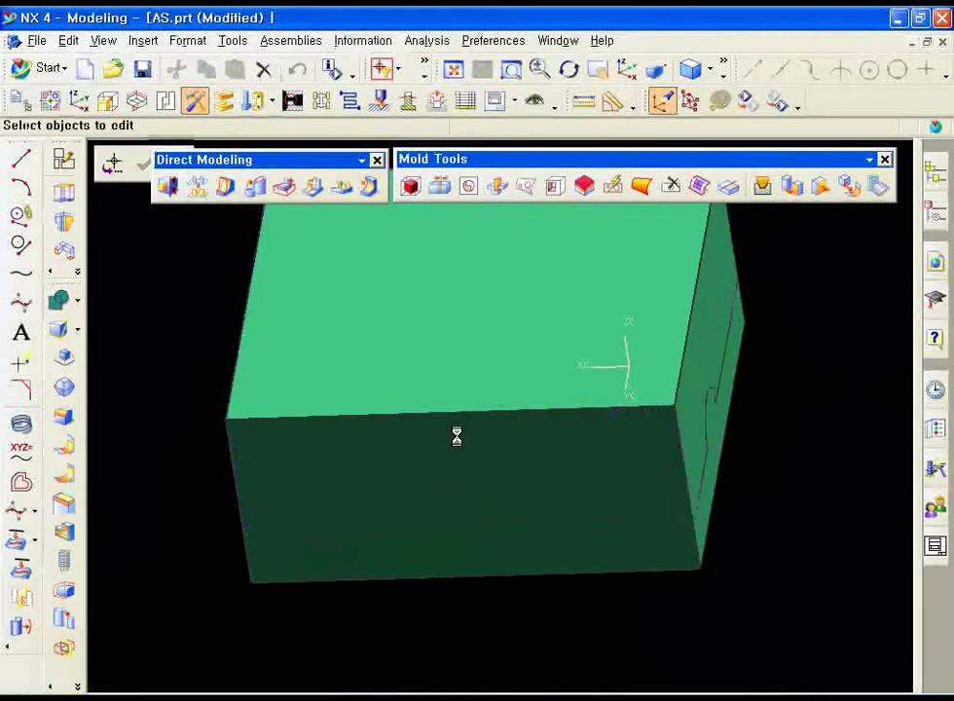
{"action": "left_click_drag", "start_coordinate": [659, 399], "coordinate": [786, 398]}
{"action": "left_click", "coordinate": [722, 658]}
{"action": "middle_click_drag", "start_coordinate": [545, 477], "coordinate": [814, 396]}
- Switch to the isometric view and tilt it to look down on the core
{"action": "right_click", "coordinate": [812, 397]}
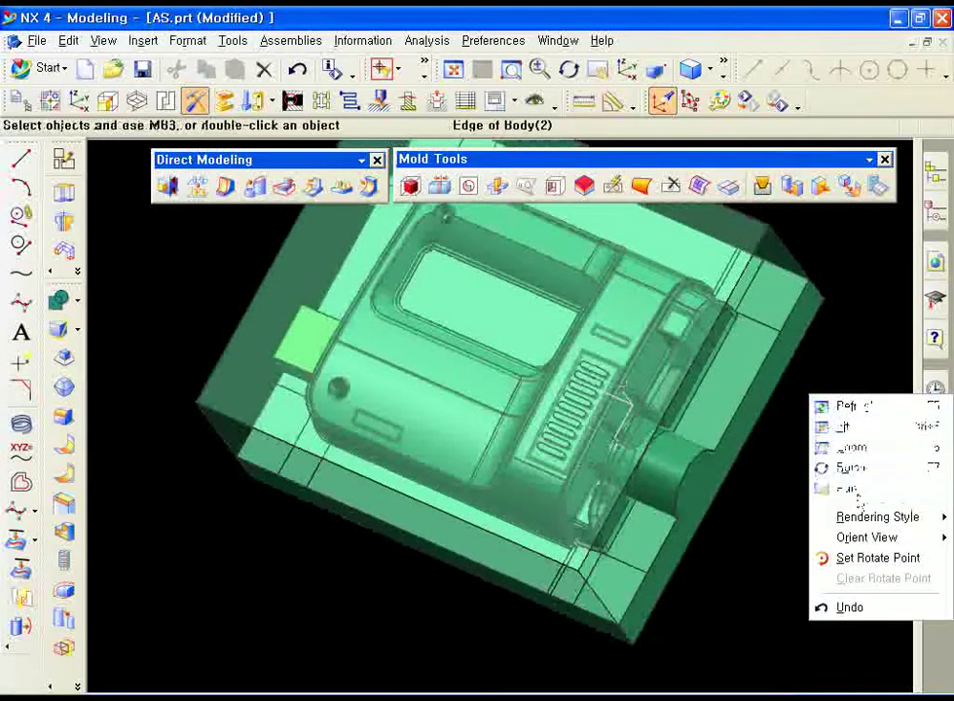
{"action": "mouse_move", "coordinate": [871, 537]}
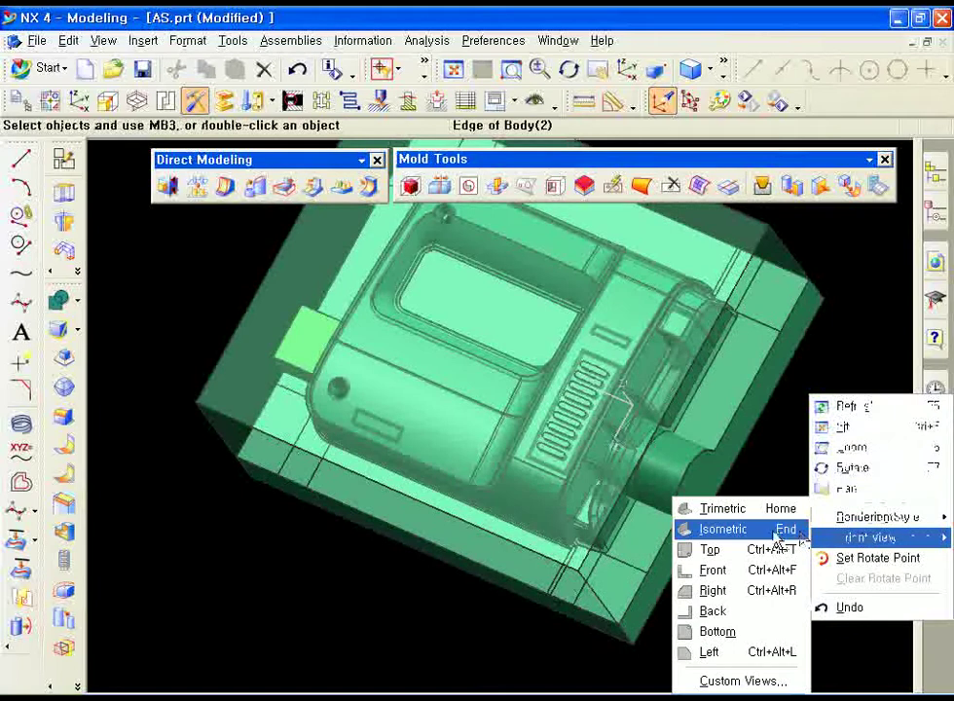
{"action": "left_click", "coordinate": [773, 529]}
{"action": "mouse_move", "coordinate": [610, 407]}
{"action": "middle_mouse_down"}
{"action": "mouse_move", "coordinate": [570, 428]}
{"action": "mouse_move", "coordinate": [546, 425]}
{"action": "mouse_move", "coordinate": [626, 423]}
{"action": "mouse_move", "coordinate": [678, 453]}
{"action": "mouse_move", "coordinate": [620, 488]}
{"action": "middle_mouse_up"}
{"action": "scroll", "coordinate": [654, 554], "scroll_direction": "up", "scroll_amount": 3}
{"action": "mouse_move", "coordinate": [654, 554]}
{"action": "middle_mouse_down", "text": "shift"}
{"action": "mouse_move", "coordinate": [643, 438]}
{"action": "mouse_move", "coordinate": [625, 415]}
{"action": "mouse_move", "coordinate": [592, 421]}
{"action": "middle_mouse_up", "text": "shift"}
{"action": "scroll", "coordinate": [609, 425], "scroll_direction": "down", "scroll_amount": 3}
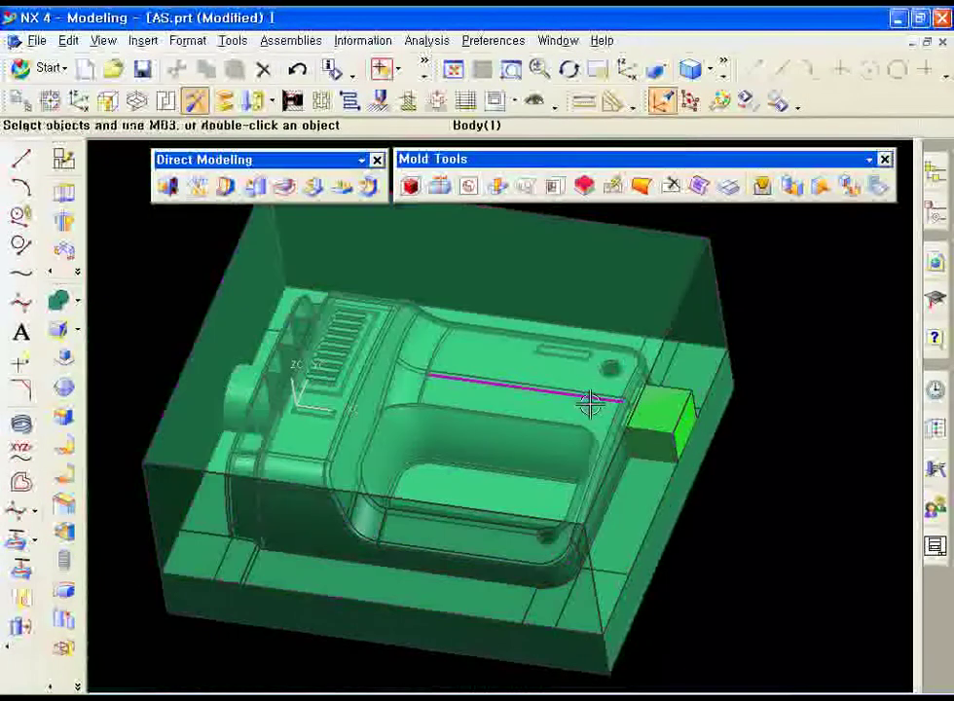
- Blank the translucent outer mould box and orbit around the core
{"action": "key", "text": "ctrl+b"}
{"action": "left_click", "coordinate": [606, 448]}
{"action": "middle_click", "coordinate": [584, 456]}
{"action": "mouse_move", "coordinate": [581, 457]}
{"action": "middle_mouse_down"}
{"action": "mouse_move", "coordinate": [586, 405]}
{"action": "mouse_move", "coordinate": [626, 443]}
{"action": "middle_mouse_up"}
{"action": "scroll", "coordinate": [626, 443], "scroll_direction": "up", "scroll_amount": 3}
{"action": "mouse_move", "coordinate": [618, 499]}
{"action": "middle_mouse_down"}
{"action": "mouse_move", "coordinate": [607, 557]}
{"action": "mouse_move", "coordinate": [627, 368]}
{"action": "mouse_move", "coordinate": [590, 424]}
{"action": "mouse_move", "coordinate": [581, 460]}
{"action": "mouse_move", "coordinate": [605, 466]}
{"action": "mouse_move", "coordinate": [596, 499]}
{"action": "mouse_move", "coordinate": [585, 426]}
{"action": "mouse_move", "coordinate": [543, 334]}
{"action": "mouse_move", "coordinate": [549, 364]}
{"action": "middle_mouse_up"}
{"action": "scroll", "coordinate": [607, 558], "scroll_direction": "up", "scroll_amount": 2}
{"action": "scroll", "coordinate": [585, 426], "scroll_direction": "down", "scroll_amount": 3}
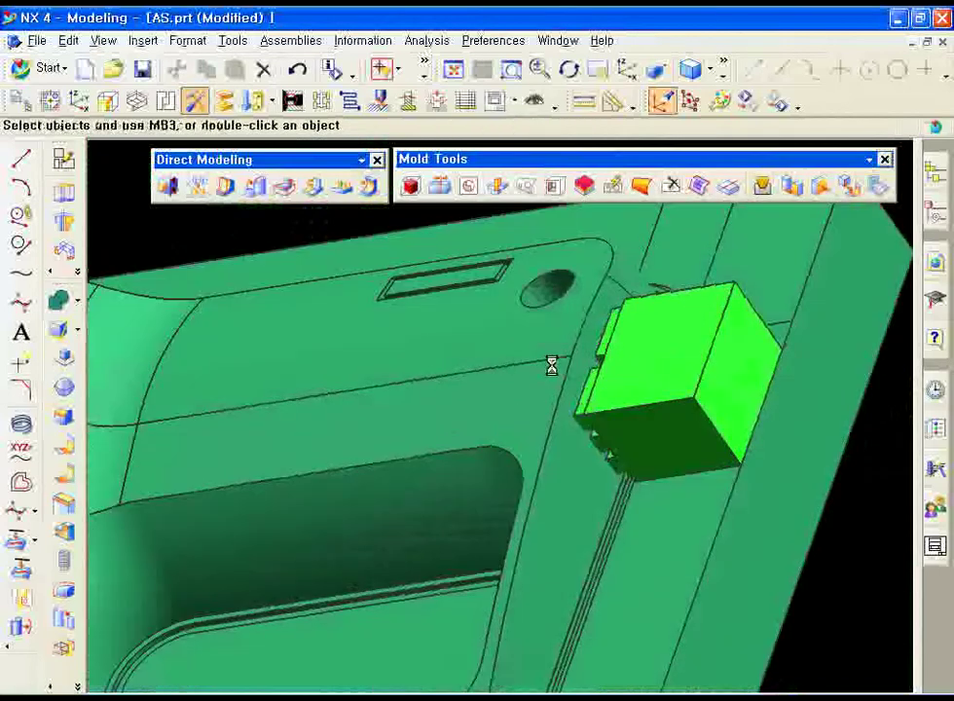
{"action": "scroll", "coordinate": [507, 329], "scroll_direction": "down", "scroll_amount": 1}
- Zoom and orbit to inspect the core from the front
{"action": "mouse_move", "coordinate": [507, 329]}
{"action": "middle_mouse_down"}
{"action": "mouse_move", "coordinate": [603, 348]}
{"action": "mouse_move", "coordinate": [574, 360]}
{"action": "mouse_move", "coordinate": [624, 314]}
{"action": "mouse_move", "coordinate": [691, 305]}
{"action": "mouse_move", "coordinate": [500, 360]}
{"action": "middle_mouse_up"}
{"action": "scroll", "coordinate": [581, 366], "scroll_direction": "up", "scroll_amount": 2}
{"action": "scroll", "coordinate": [570, 330], "scroll_direction": "down", "scroll_amount": 2}
{"action": "scroll", "coordinate": [500, 360], "scroll_direction": "up", "scroll_amount": 2}
{"action": "scroll", "coordinate": [615, 409], "scroll_direction": "up", "scroll_amount": 2}
{"action": "scroll", "coordinate": [579, 336], "scroll_direction": "down", "scroll_amount": 2}
{"action": "mouse_move", "coordinate": [579, 337]}
{"action": "middle_mouse_down"}
{"action": "mouse_move", "coordinate": [551, 407]}
{"action": "mouse_move", "coordinate": [569, 407]}
{"action": "mouse_move", "coordinate": [564, 368]}
{"action": "mouse_move", "coordinate": [545, 439]}
{"action": "mouse_move", "coordinate": [418, 283]}
{"action": "mouse_move", "coordinate": [549, 398]}
{"action": "mouse_move", "coordinate": [558, 443]}
{"action": "mouse_move", "coordinate": [547, 353]}
{"action": "mouse_move", "coordinate": [513, 450]}
{"action": "mouse_move", "coordinate": [510, 287]}
{"action": "mouse_move", "coordinate": [522, 324]}
{"action": "mouse_move", "coordinate": [486, 364]}
{"action": "middle_mouse_up"}
{"action": "scroll", "coordinate": [562, 374], "scroll_direction": "up", "scroll_amount": 2}
{"action": "scroll", "coordinate": [560, 377], "scroll_direction": "up", "scroll_amount": 2}
{"action": "scroll", "coordinate": [532, 398], "scroll_direction": "down", "scroll_amount": 2}
{"action": "scroll", "coordinate": [533, 398], "scroll_direction": "down", "scroll_amount": 2}
{"action": "scroll", "coordinate": [462, 320], "scroll_direction": "down", "scroll_amount": 2}
- Set the core plate's translucency to 63, then reorient and pick the core body
{"action": "key", "text": "ctrl+j"}
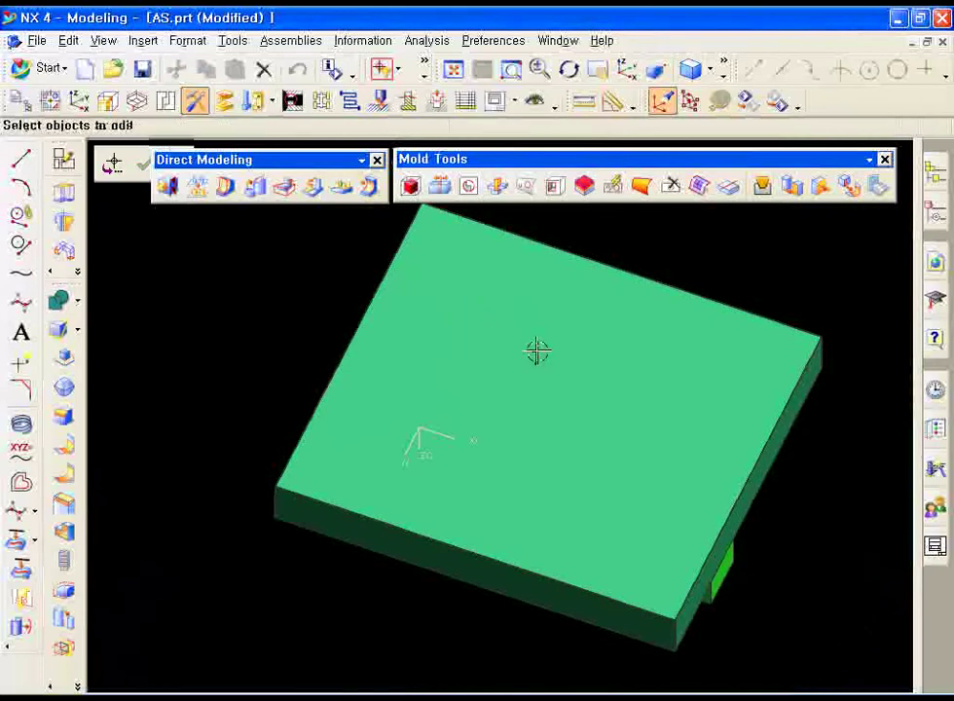
{"action": "left_click", "coordinate": [543, 366]}
{"action": "left_click_drag", "start_coordinate": [659, 393], "coordinate": [784, 393]}
{"action": "left_click", "coordinate": [700, 651]}
{"action": "mouse_move", "coordinate": [583, 458]}
{"action": "middle_mouse_down"}
{"action": "mouse_move", "coordinate": [572, 384]}
{"action": "mouse_move", "coordinate": [521, 244]}
{"action": "mouse_move", "coordinate": [424, 532]}
{"action": "mouse_move", "coordinate": [479, 410]}
{"action": "middle_mouse_up"}
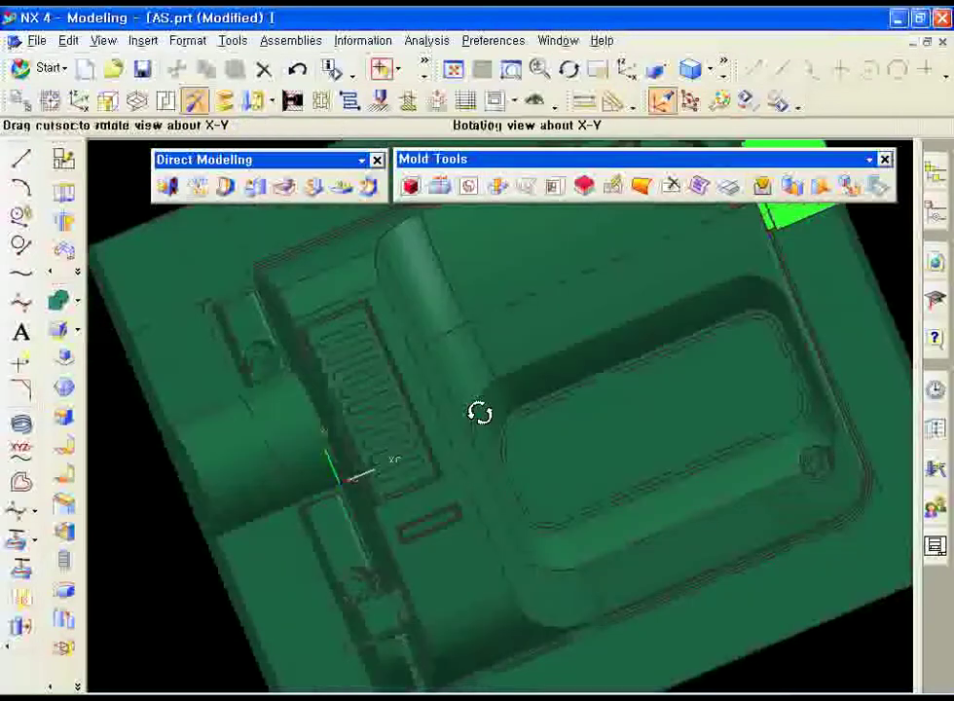
{"action": "scroll", "coordinate": [541, 507], "scroll_direction": "up", "scroll_amount": 3}
{"action": "scroll", "coordinate": [533, 482], "scroll_direction": "up", "scroll_amount": 1}
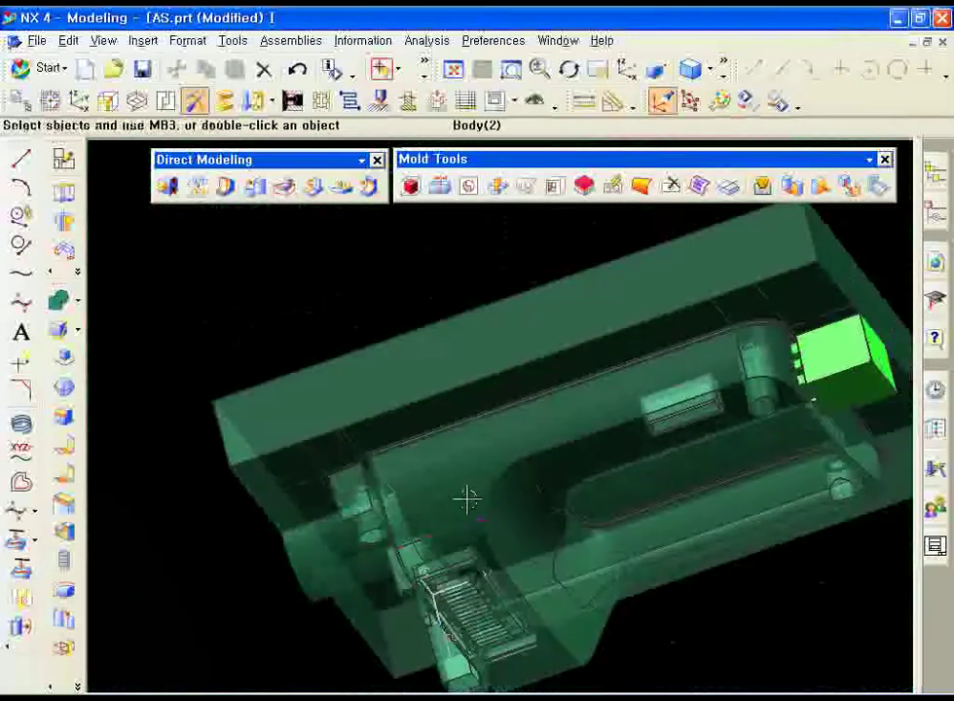
{"action": "mouse_move", "coordinate": [511, 652]}
{"action": "middle_mouse_down"}
{"action": "mouse_move", "coordinate": [479, 411]}
{"action": "mouse_move", "coordinate": [511, 526]}
{"action": "mouse_move", "coordinate": [500, 579]}
{"action": "mouse_move", "coordinate": [472, 421]}
{"action": "middle_mouse_up"}
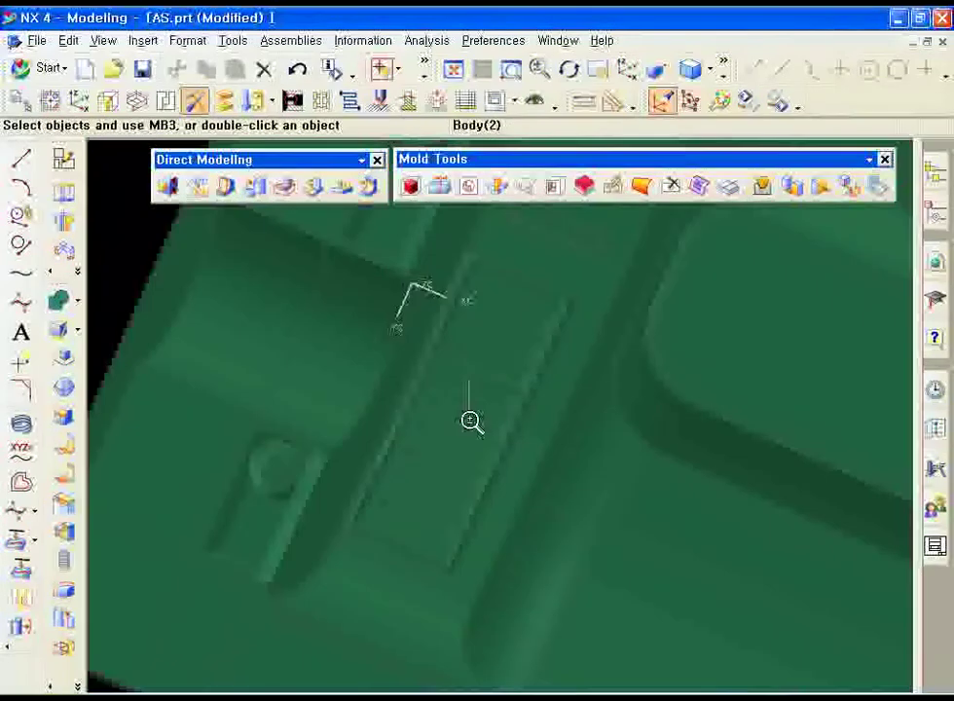
{"action": "left_click", "coordinate": [471, 420]}
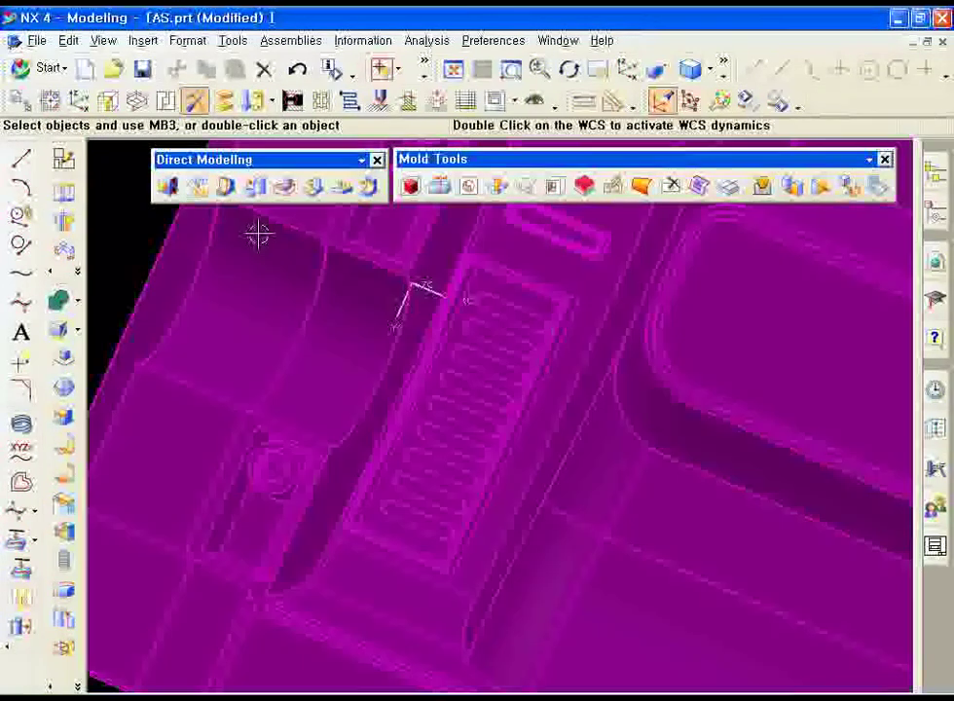
- Close the Mold Wizard toolbar and place SKETCH_000 on the core's top face
{"action": "left_click", "coordinate": [438, 188]}
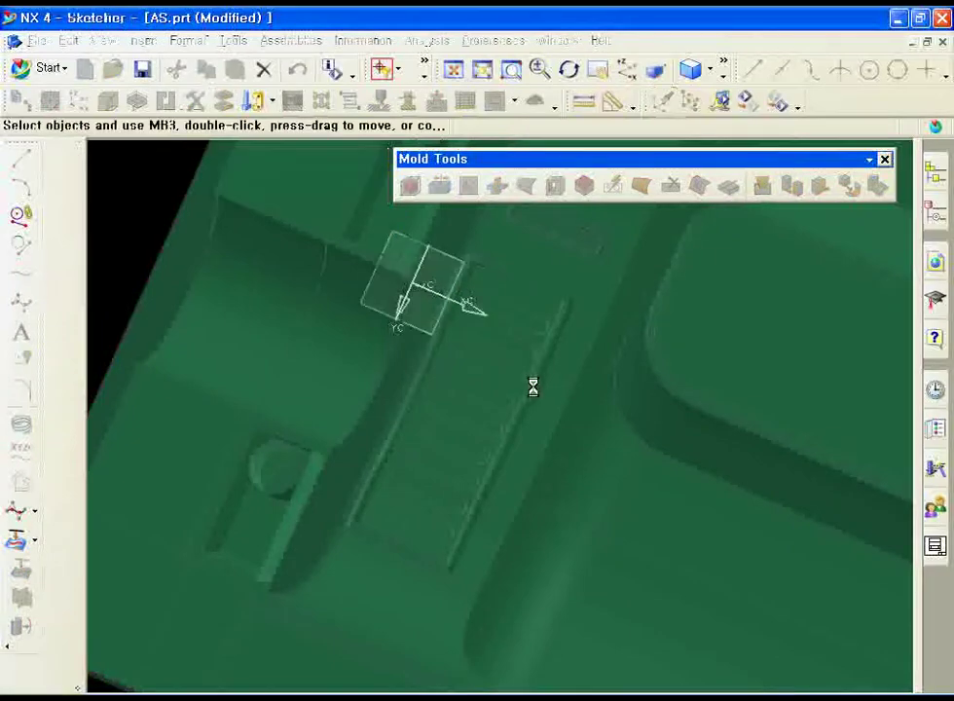
{"action": "scroll", "coordinate": [538, 409], "scroll_direction": "down", "scroll_amount": 2}
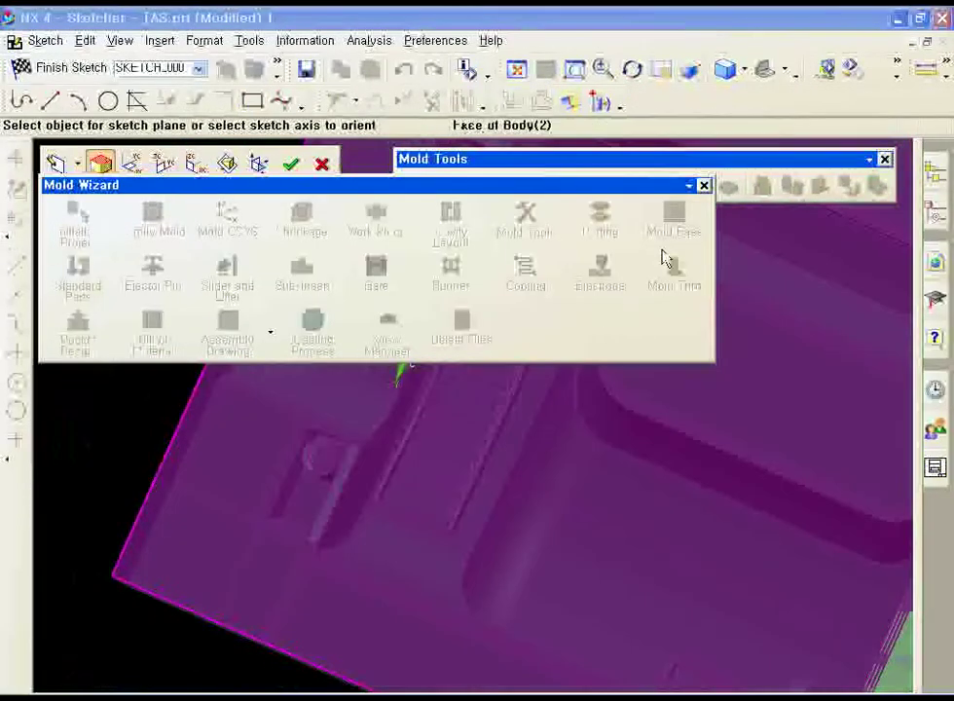
{"action": "left_click", "coordinate": [704, 186]}
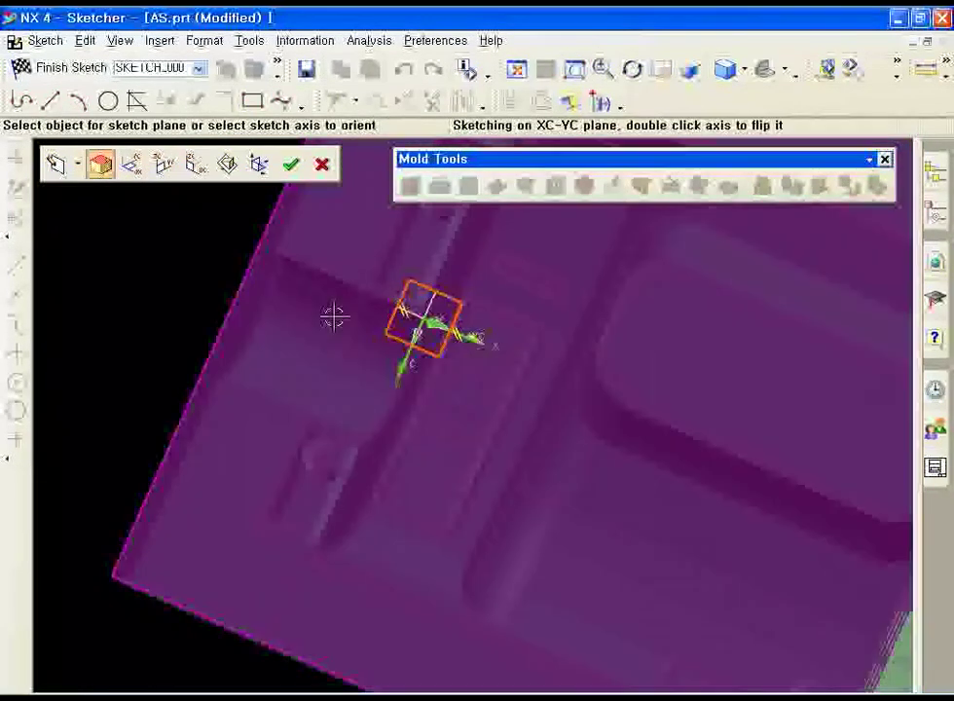
{"action": "scroll", "coordinate": [509, 383], "scroll_direction": "down", "scroll_amount": 3}
{"action": "middle_click_drag", "start_coordinate": [366, 400], "coordinate": [397, 310]}
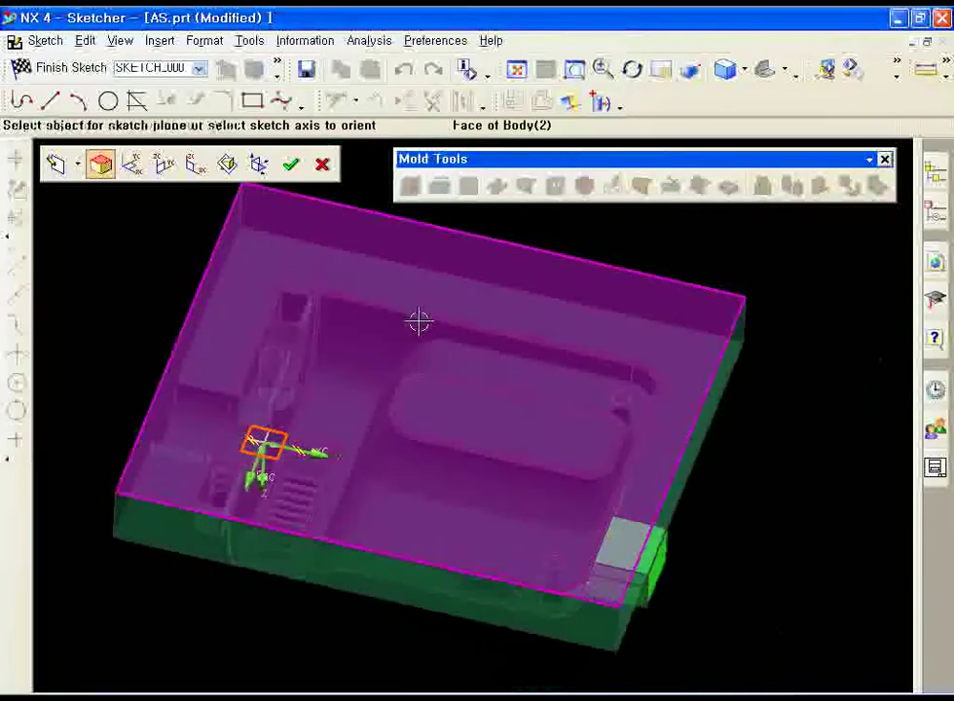
{"action": "left_click", "coordinate": [430, 325]}
{"action": "middle_click", "coordinate": [429, 324]}
{"action": "scroll", "coordinate": [390, 330], "scroll_direction": "up", "scroll_amount": 2}
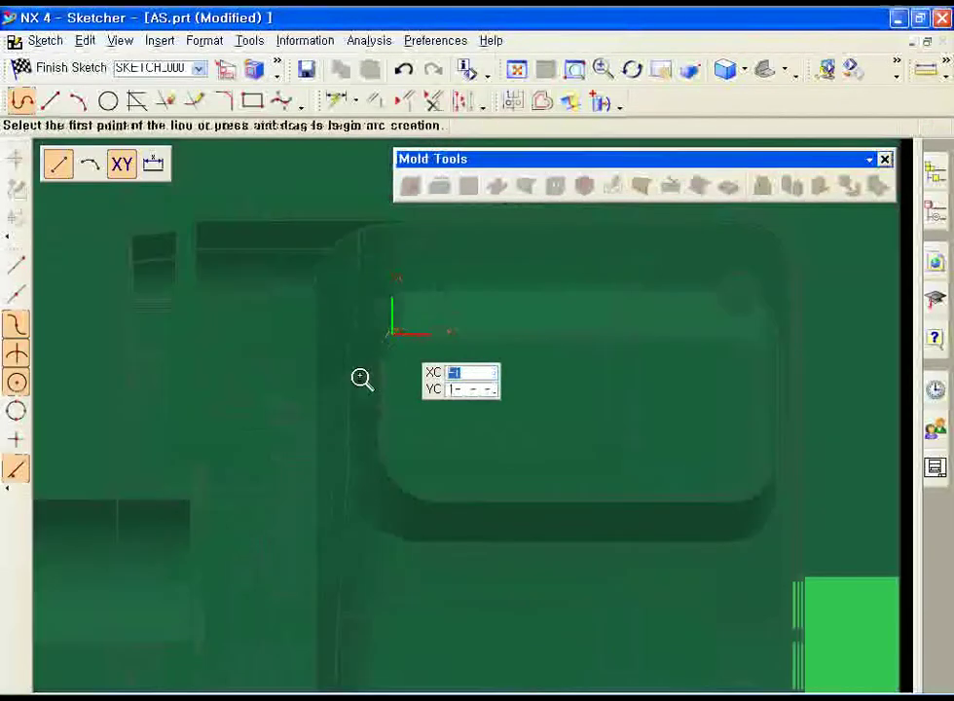
{"action": "middle_click_drag", "start_coordinate": [362, 379], "coordinate": [502, 269], "text": "shift"}
{"action": "scroll", "coordinate": [400, 427], "scroll_direction": "up", "scroll_amount": 2}
{"action": "mouse_move", "coordinate": [400, 426]}
{"action": "middle_mouse_down"}
{"action": "mouse_move", "coordinate": [387, 398]}
{"action": "mouse_move", "coordinate": [396, 337]}
{"action": "middle_mouse_up"}
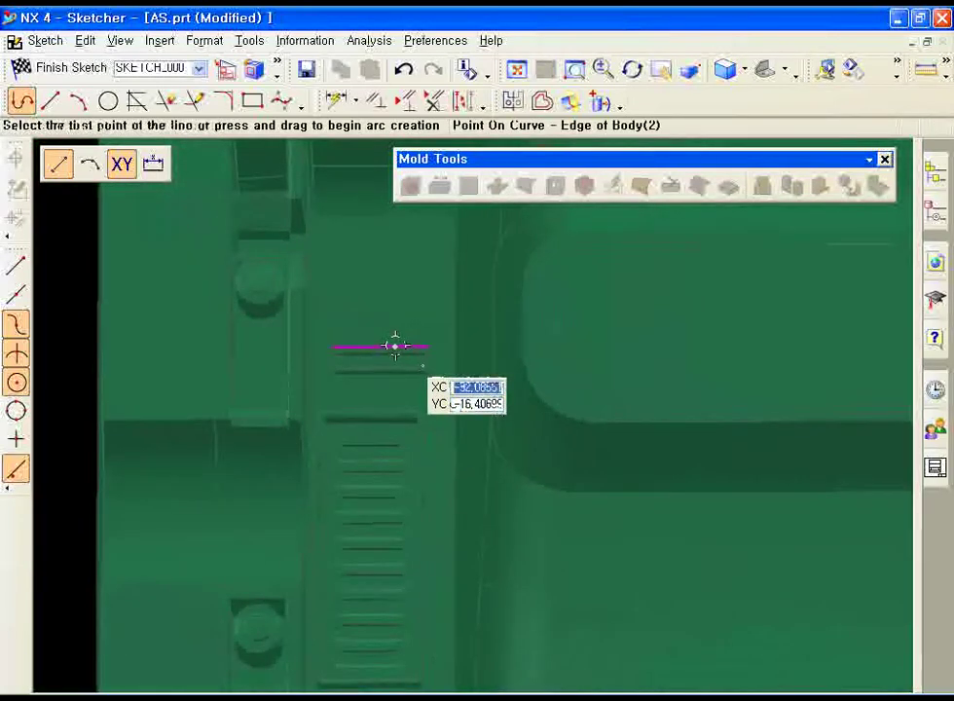
{"action": "scroll", "coordinate": [395, 344], "scroll_direction": "up", "scroll_amount": 2}
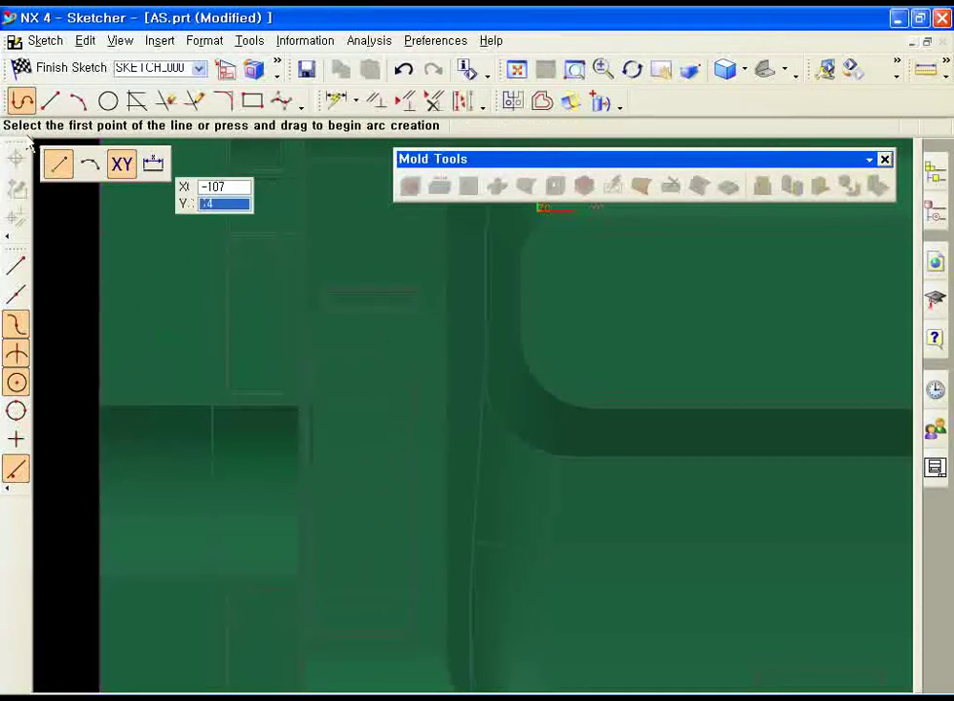
- Start a rectangle with its first corner at the vent's top-left
{"action": "left_click", "coordinate": [253, 101]}
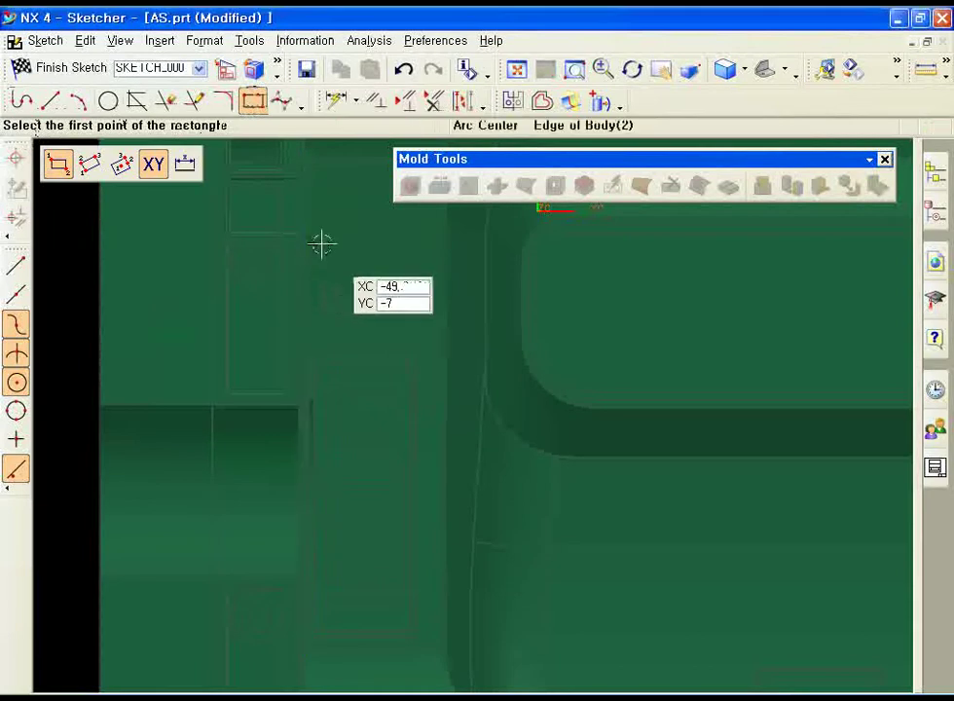
{"action": "scroll", "coordinate": [339, 277], "scroll_direction": "up", "scroll_amount": 2}
{"action": "scroll", "coordinate": [362, 364], "scroll_direction": "down", "scroll_amount": 3}
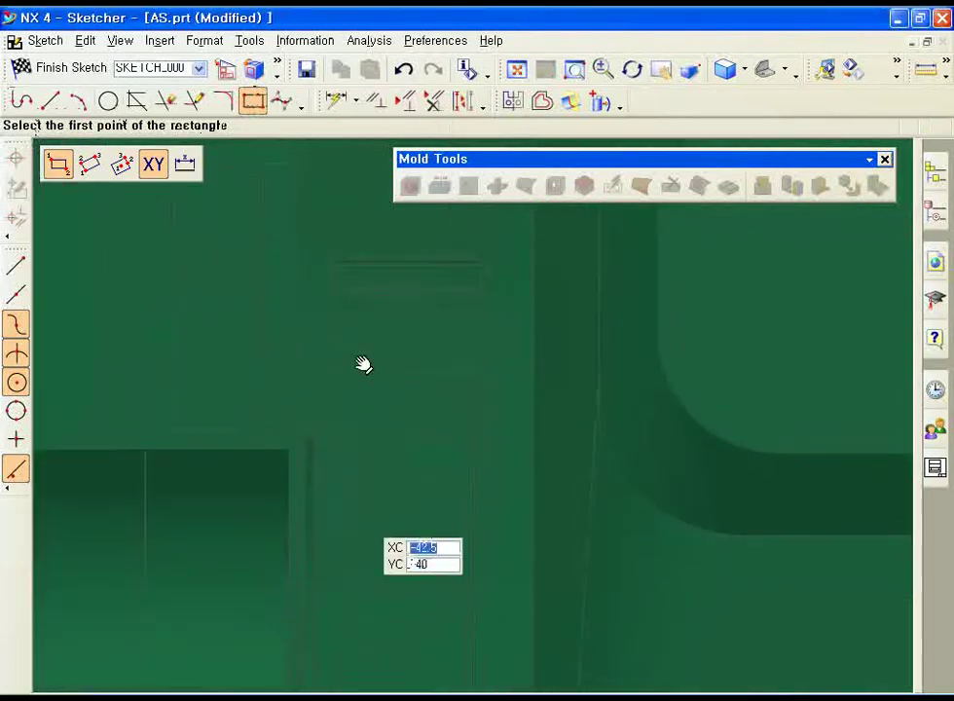
{"action": "scroll", "coordinate": [369, 304], "scroll_direction": "down", "scroll_amount": 2}
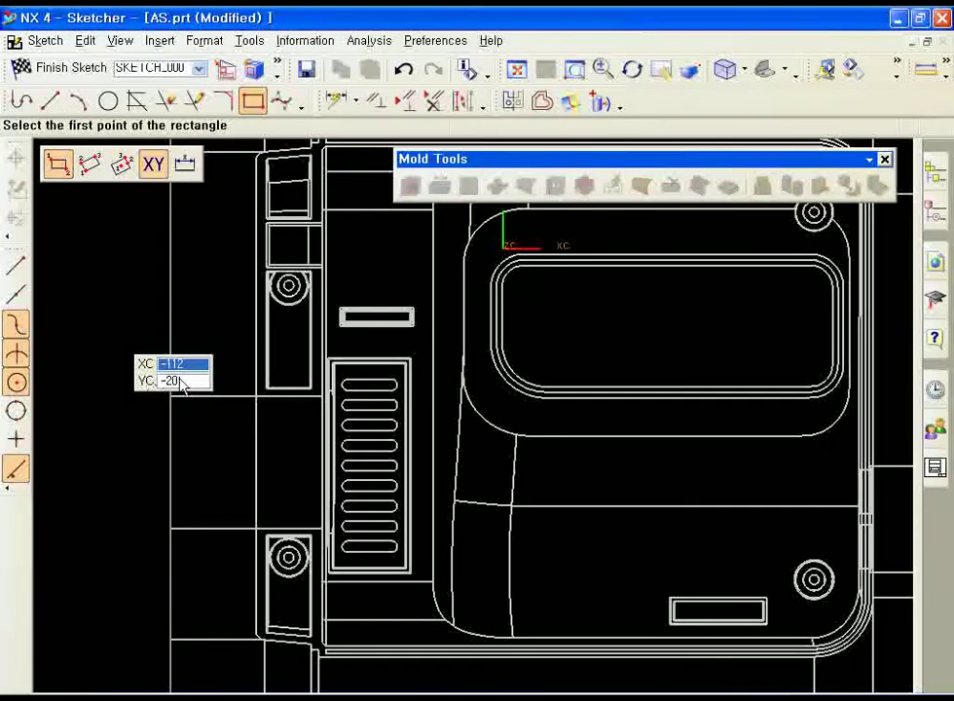
{"action": "scroll", "coordinate": [334, 492], "scroll_direction": "up", "scroll_amount": 2}
{"action": "scroll", "coordinate": [334, 507], "scroll_direction": "up", "scroll_amount": 1}
{"action": "scroll", "coordinate": [292, 516], "scroll_direction": "up", "scroll_amount": 2}
{"action": "middle_click_drag", "start_coordinate": [374, 386], "coordinate": [298, 486], "text": "shift"}
{"action": "scroll", "coordinate": [251, 437], "scroll_direction": "up", "scroll_amount": 3}
{"action": "left_click", "coordinate": [137, 344]}
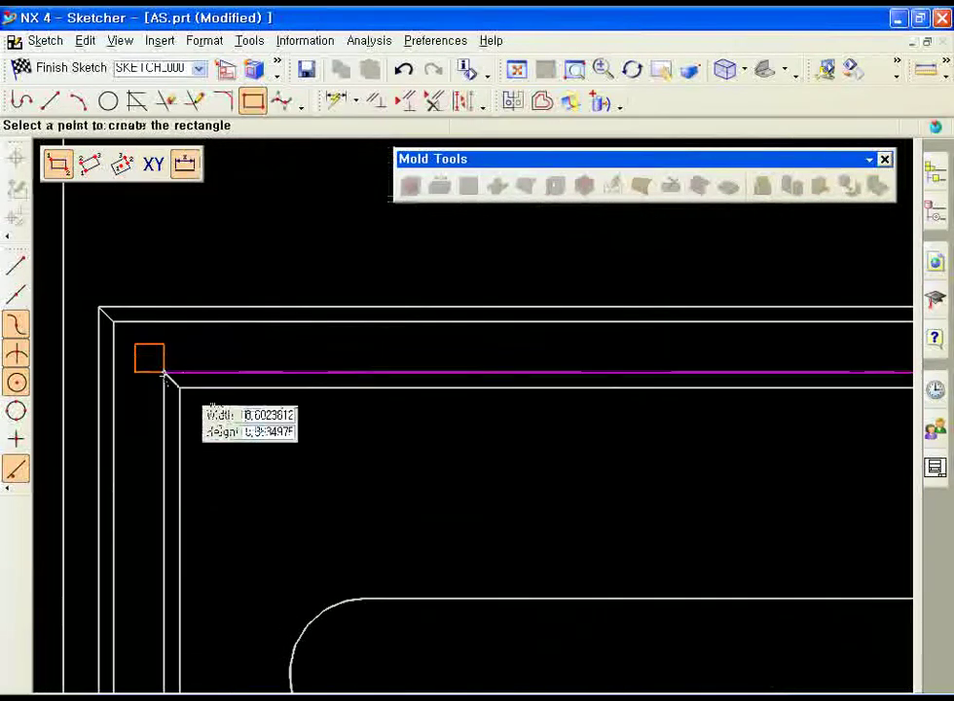
- Place the rectangle's opposite corner at the vent's lower-right
{"action": "scroll", "coordinate": [258, 486], "scroll_direction": "down", "scroll_amount": 2}
{"action": "scroll", "coordinate": [292, 545], "scroll_direction": "down", "scroll_amount": 1}
{"action": "middle_click_drag", "start_coordinate": [300, 564], "coordinate": [308, 273], "text": "shift"}
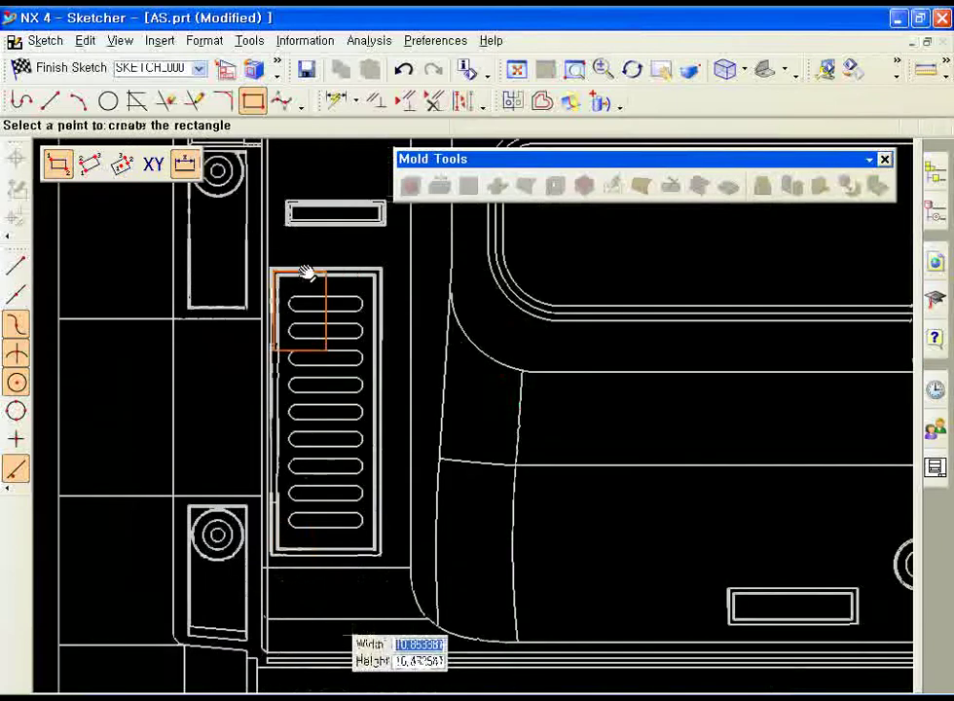
{"action": "scroll", "coordinate": [362, 495], "scroll_direction": "up", "scroll_amount": 2}
{"action": "scroll", "coordinate": [380, 554], "scroll_direction": "up", "scroll_amount": 1}
{"action": "scroll", "coordinate": [372, 417], "scroll_direction": "up", "scroll_amount": 2}
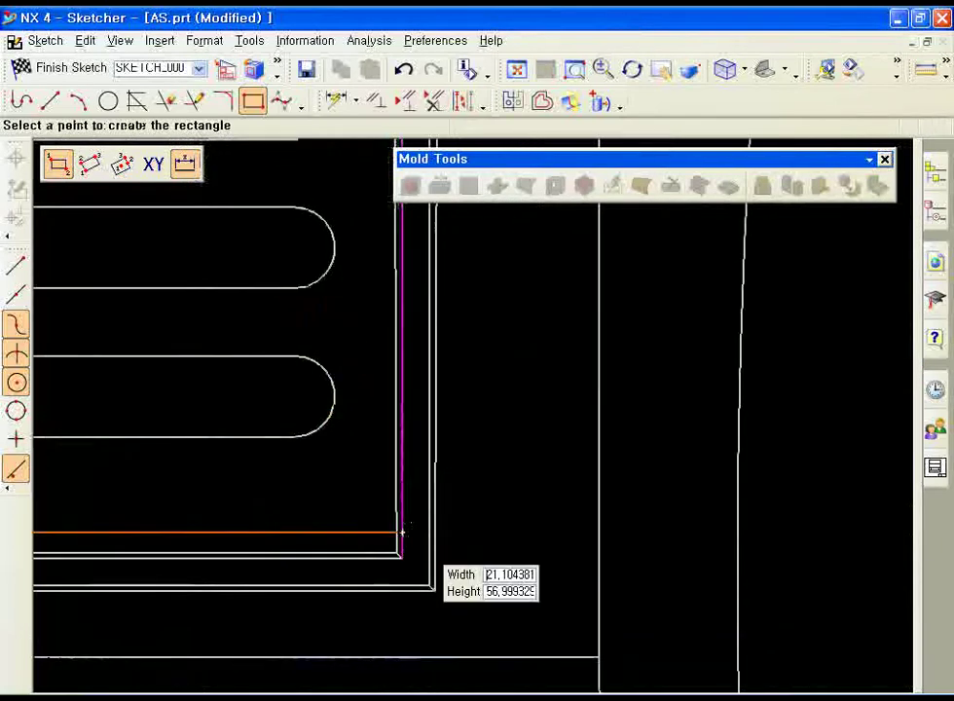
{"action": "scroll", "coordinate": [358, 346], "scroll_direction": "up", "scroll_amount": 1}
{"action": "scroll", "coordinate": [417, 477], "scroll_direction": "up", "scroll_amount": 1}
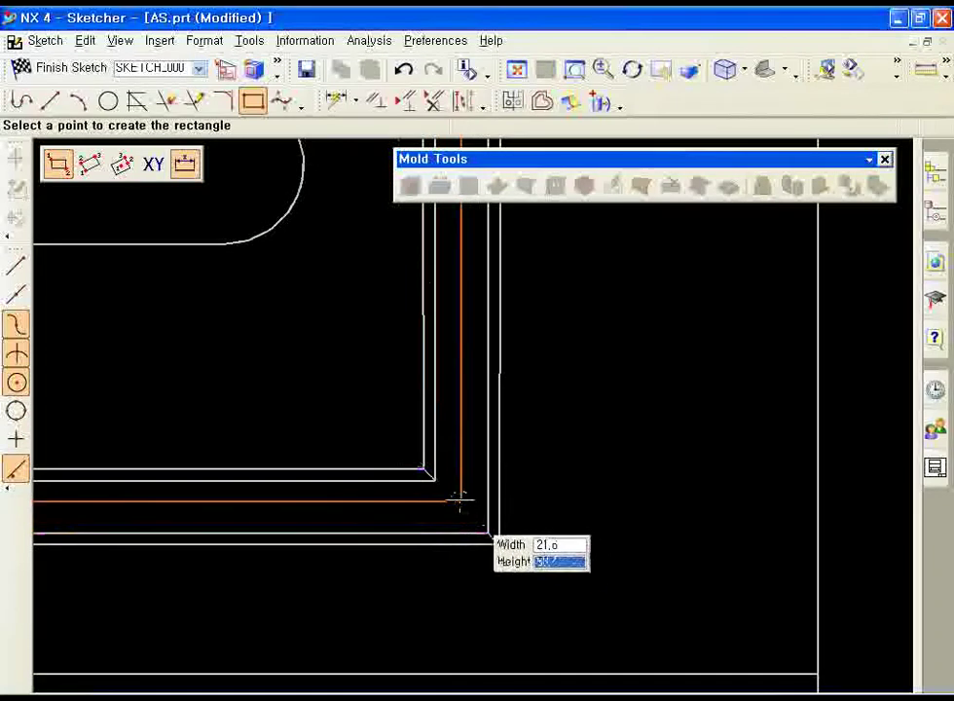
{"action": "left_click", "coordinate": [460, 505]}
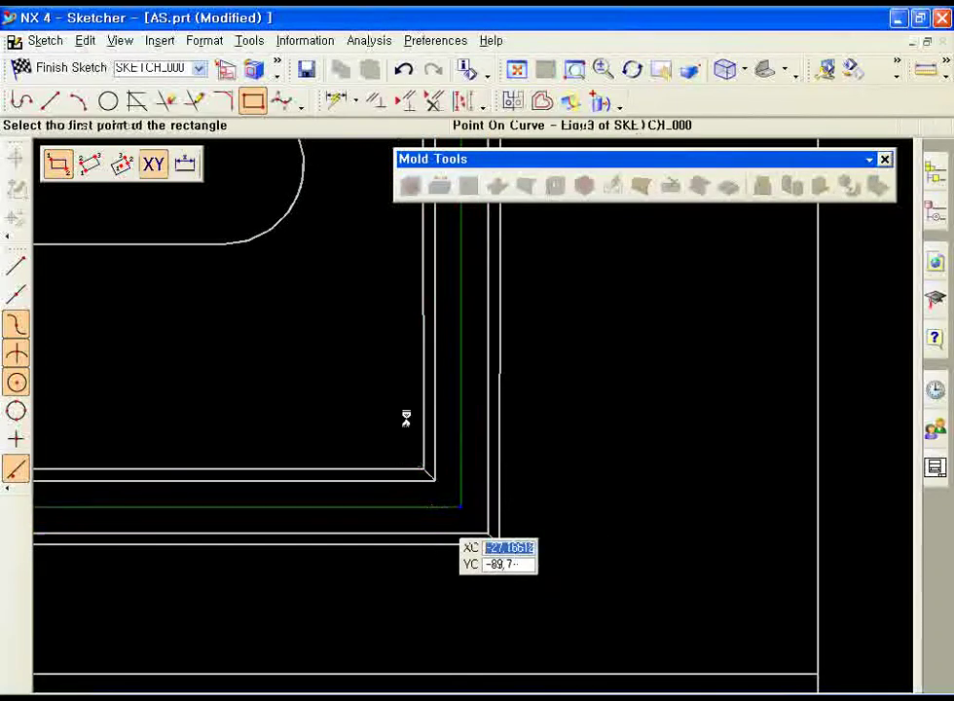
- Stop the rectangle tool and finish the sketch
{"action": "scroll", "coordinate": [404, 404], "scroll_direction": "down", "scroll_amount": 3}
{"action": "scroll", "coordinate": [399, 383], "scroll_direction": "down", "scroll_amount": 3}
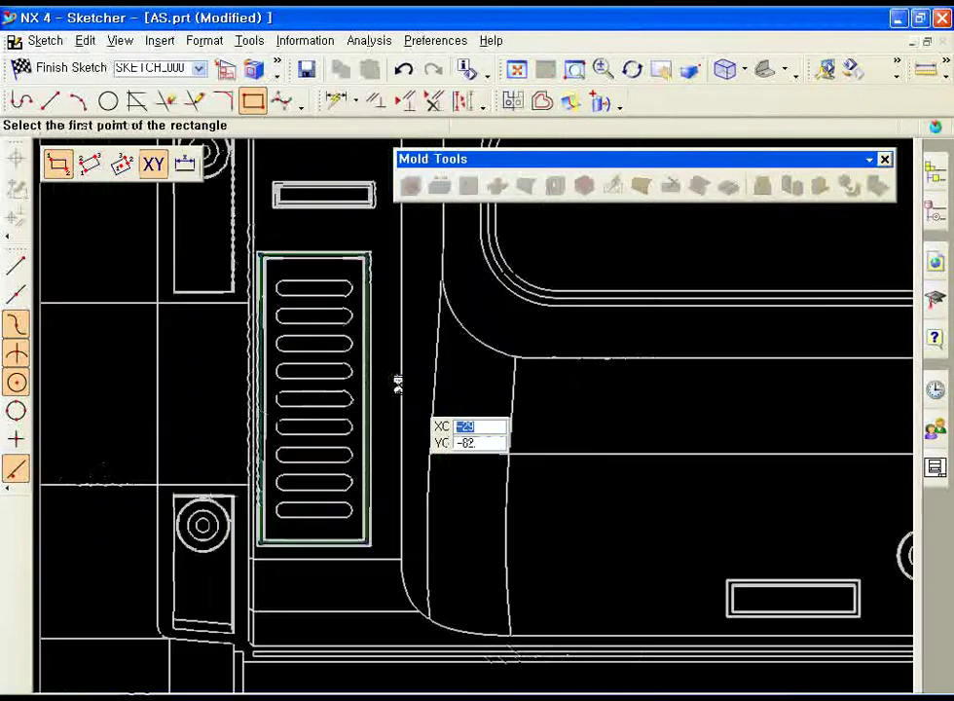
{"action": "scroll", "coordinate": [398, 390], "scroll_direction": "down", "scroll_amount": 2}
{"action": "mouse_move", "coordinate": [407, 464]}
{"action": "middle_mouse_down"}
{"action": "mouse_move", "coordinate": [406, 399]}
{"action": "mouse_move", "coordinate": [189, 333]}
{"action": "middle_mouse_up"}
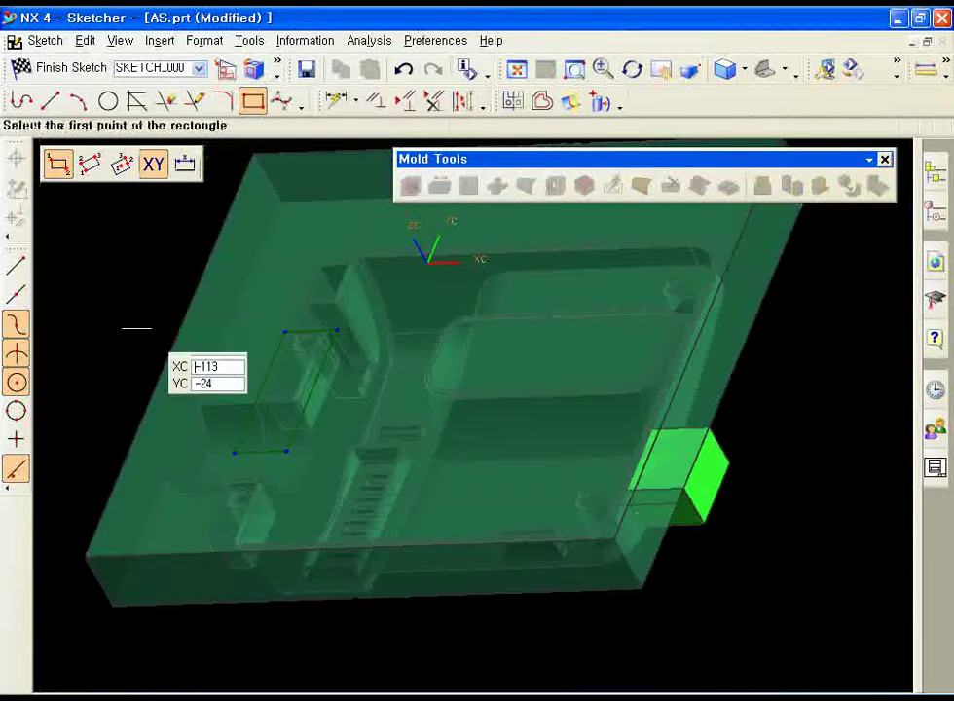
{"action": "key", "text": "Escape"}
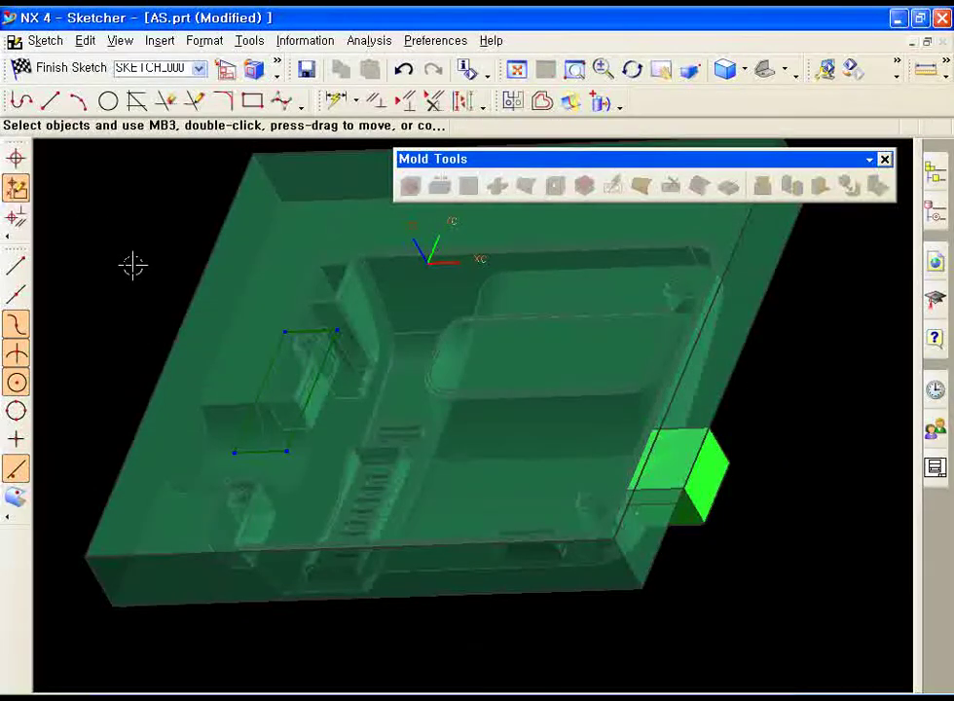
{"action": "left_click", "coordinate": [34, 71]}
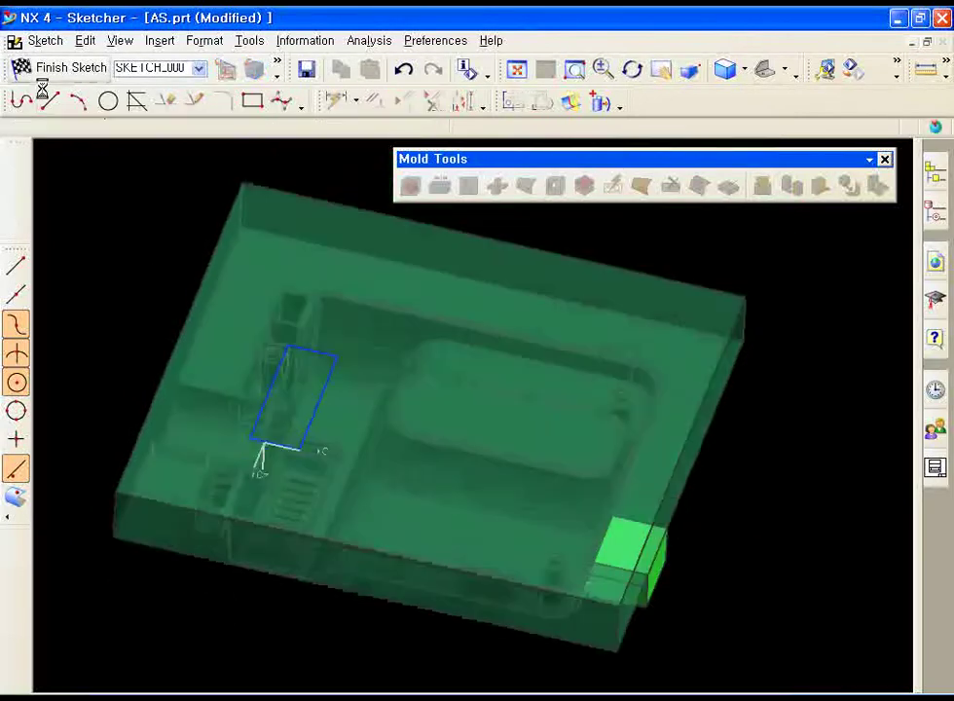
- Set the core body's translucency back to 0 so it is opaque
{"action": "mouse_move", "coordinate": [207, 249]}
{"action": "middle_mouse_down"}
{"action": "mouse_move", "coordinate": [242, 348]}
{"action": "mouse_move", "coordinate": [535, 389]}
{"action": "mouse_move", "coordinate": [362, 317]}
{"action": "mouse_move", "coordinate": [351, 336]}
{"action": "middle_mouse_up"}
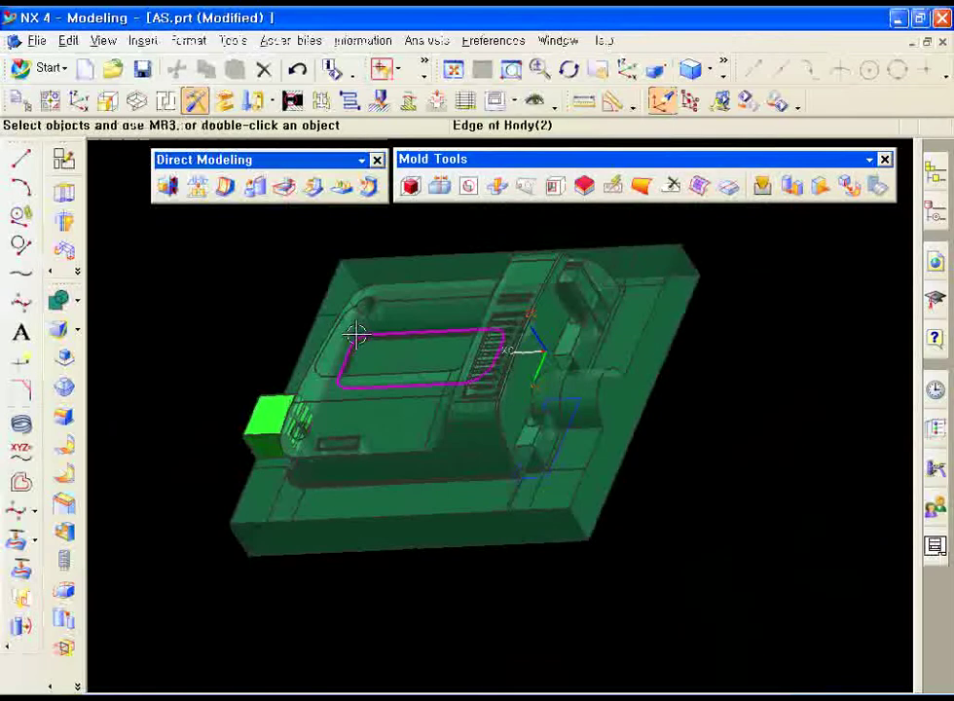
{"action": "key", "text": "ctrl+j"}
{"action": "left_click", "coordinate": [446, 395]}
{"action": "middle_click", "coordinate": [502, 408]}
{"action": "left_click_drag", "start_coordinate": [785, 409], "coordinate": [655, 395]}
{"action": "left_click", "coordinate": [700, 650]}
- Extrude the sketch rectangle from 0 to 25 mm into a solid block over the slotted vent
{"action": "mouse_move", "coordinate": [580, 525]}
{"action": "middle_mouse_down"}
{"action": "mouse_move", "coordinate": [454, 284]}
{"action": "mouse_move", "coordinate": [505, 350]}
{"action": "mouse_move", "coordinate": [491, 362]}
{"action": "middle_mouse_up"}
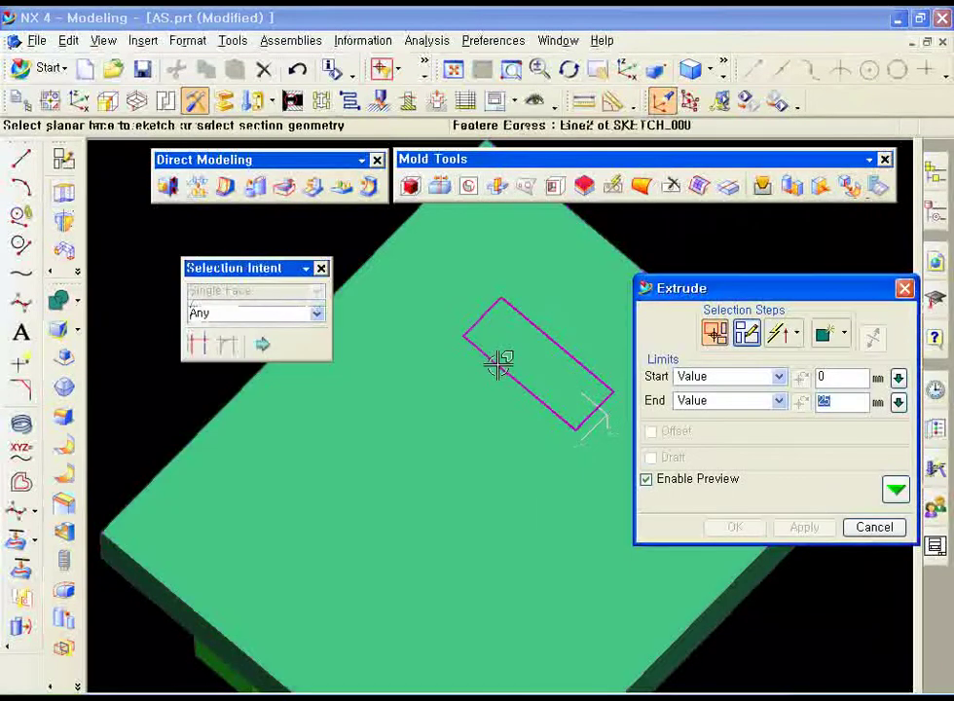
{"action": "left_click", "coordinate": [499, 363]}
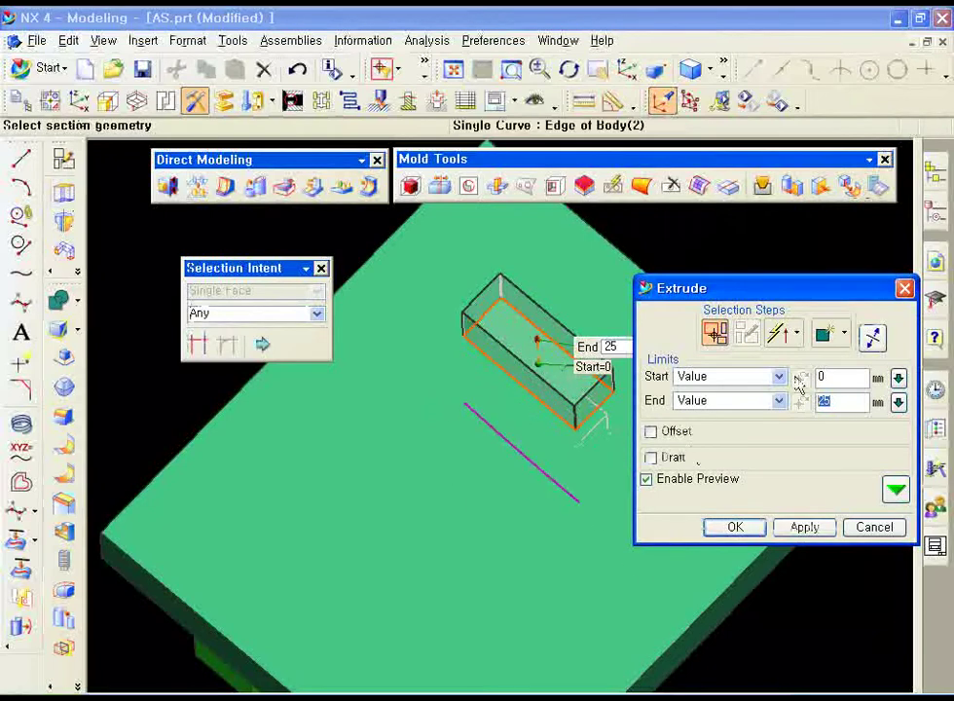
{"action": "mouse_move", "coordinate": [436, 401]}
{"action": "middle_mouse_down"}
{"action": "mouse_move", "coordinate": [443, 347]}
{"action": "mouse_move", "coordinate": [494, 513]}
{"action": "mouse_move", "coordinate": [499, 579]}
{"action": "mouse_move", "coordinate": [469, 503]}
{"action": "mouse_move", "coordinate": [430, 626]}
{"action": "mouse_move", "coordinate": [502, 527]}
{"action": "mouse_move", "coordinate": [436, 454]}
{"action": "middle_mouse_up"}
{"action": "scroll", "coordinate": [436, 454], "scroll_direction": "up", "scroll_amount": 1}
{"action": "scroll", "coordinate": [441, 503], "scroll_direction": "up", "scroll_amount": 2}
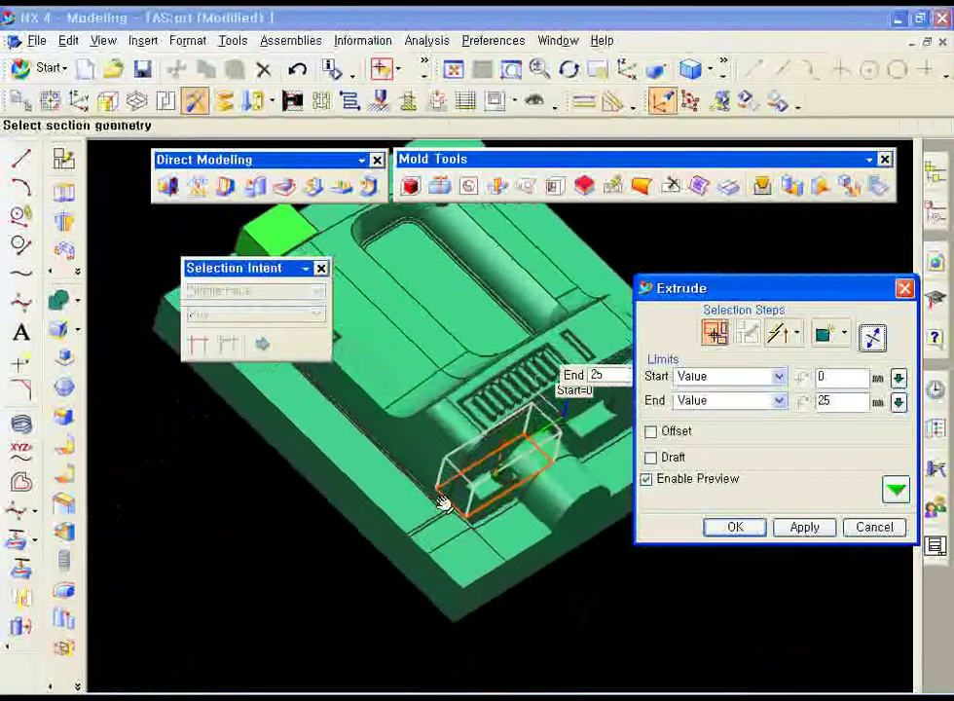
{"action": "scroll", "coordinate": [441, 502], "scroll_direction": "up", "scroll_amount": 2}
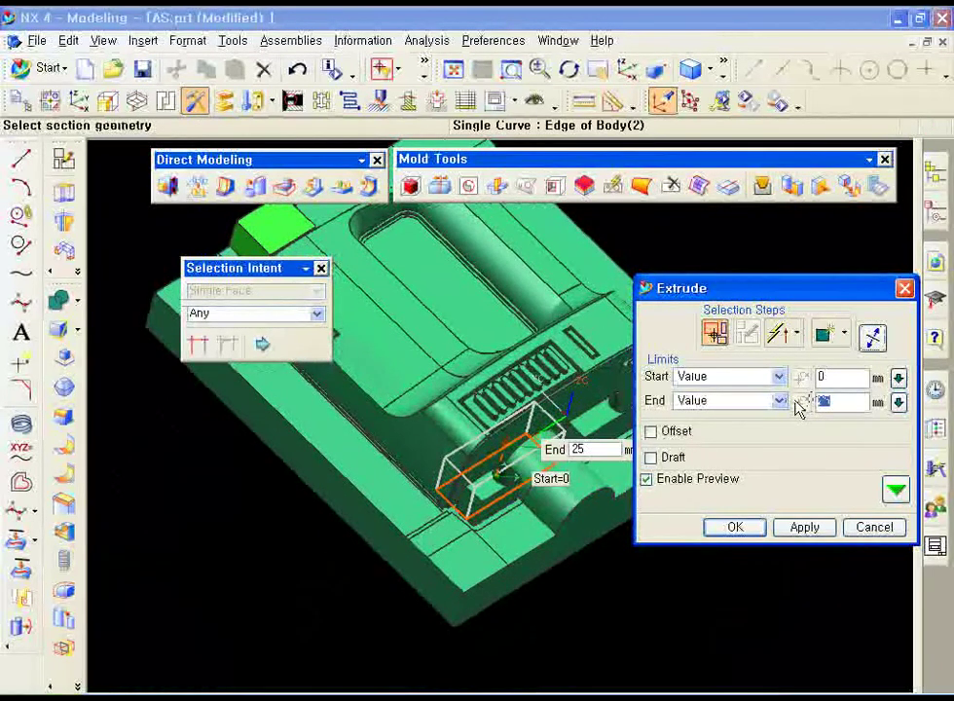
{"action": "left_click", "coordinate": [740, 526]}
{"action": "mouse_move", "coordinate": [604, 421]}
{"action": "middle_mouse_down"}
{"action": "mouse_move", "coordinate": [565, 425]}
{"action": "mouse_move", "coordinate": [575, 451]}
{"action": "mouse_move", "coordinate": [558, 453]}
{"action": "mouse_move", "coordinate": [545, 475]}
{"action": "mouse_move", "coordinate": [530, 457]}
{"action": "middle_mouse_up"}
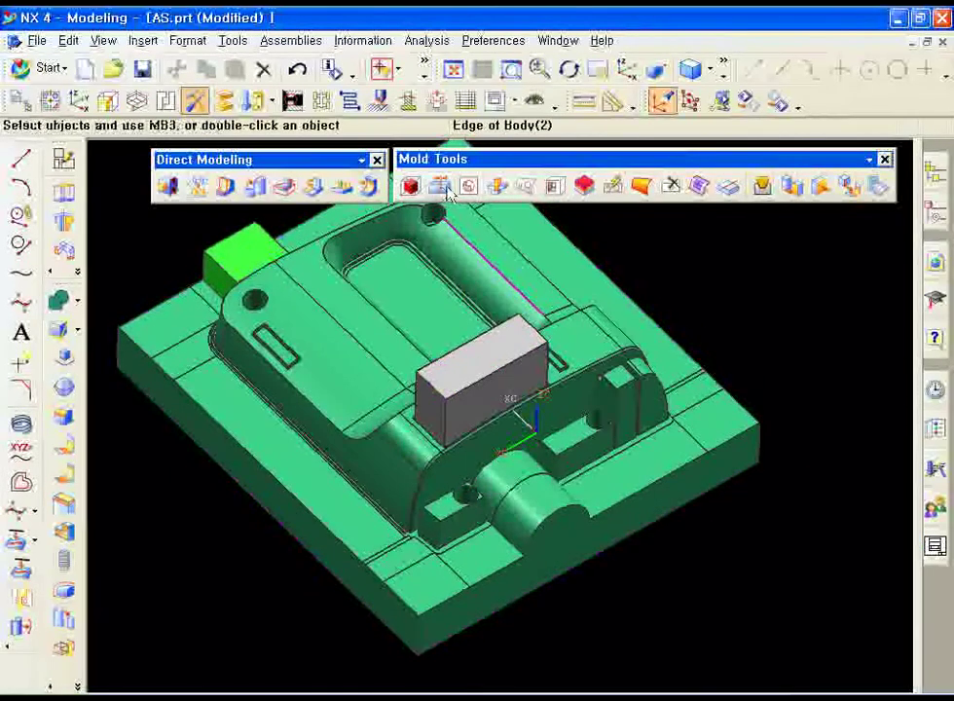
{"action": "left_click_drag", "start_coordinate": [486, 158], "coordinate": [704, 237]}
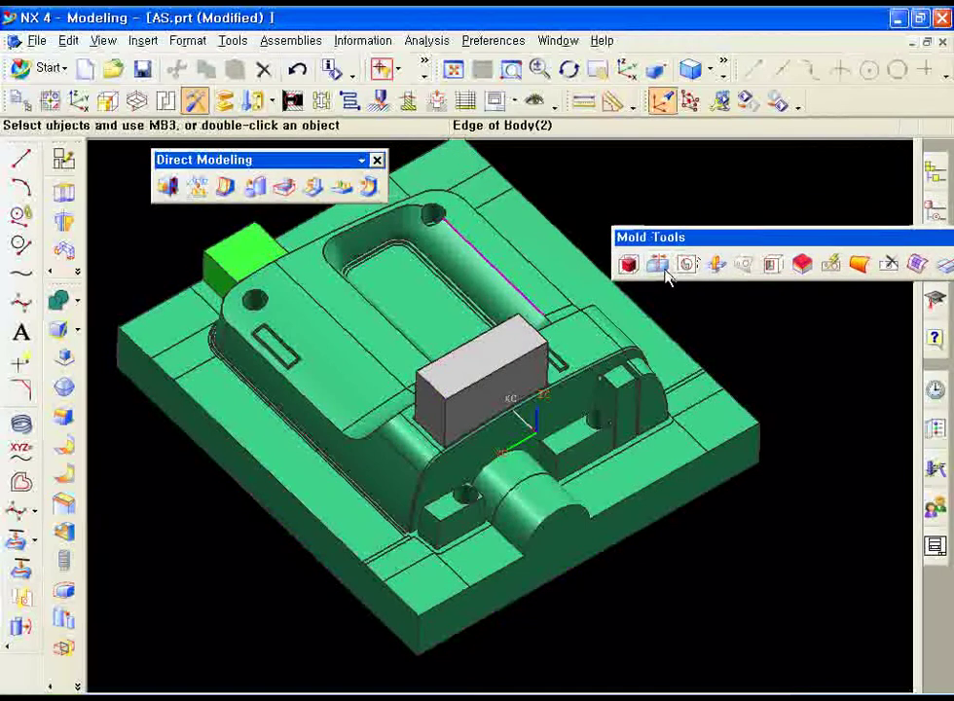
- Split the core with Split Solid, using the grey extruded block as the solid tool
{"action": "left_click", "coordinate": [658, 265]}
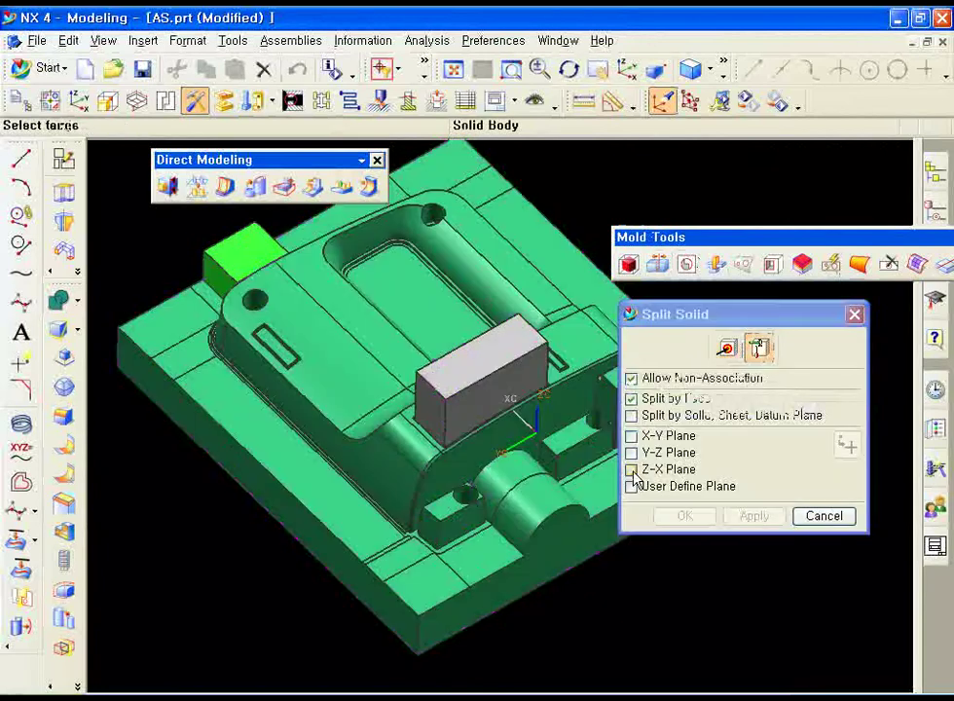
{"action": "left_click", "coordinate": [656, 414]}
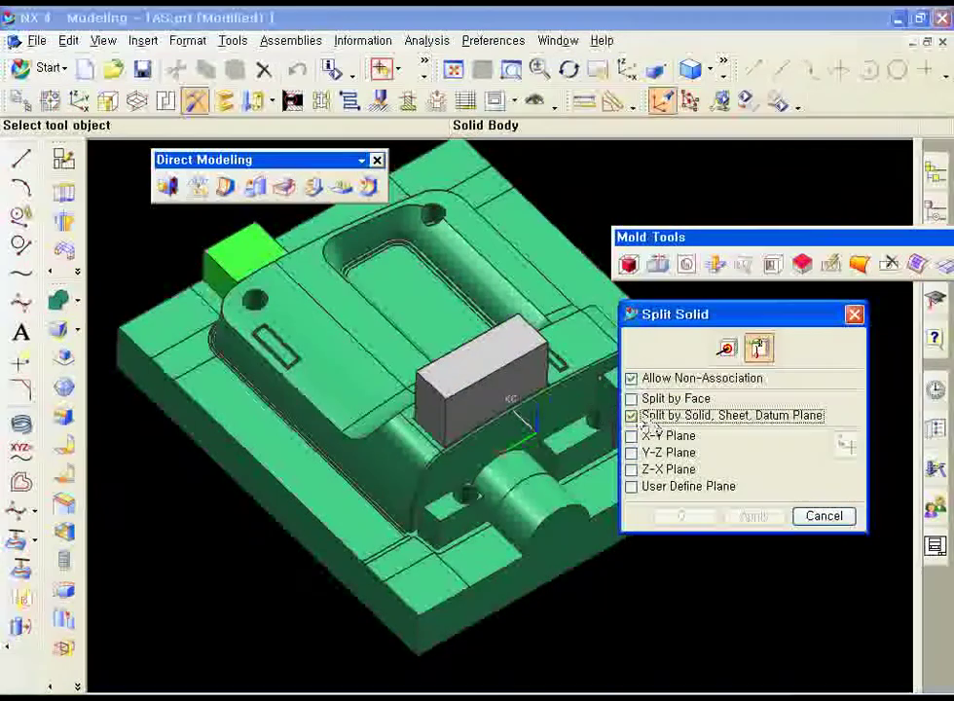
{"action": "left_click", "coordinate": [531, 367]}
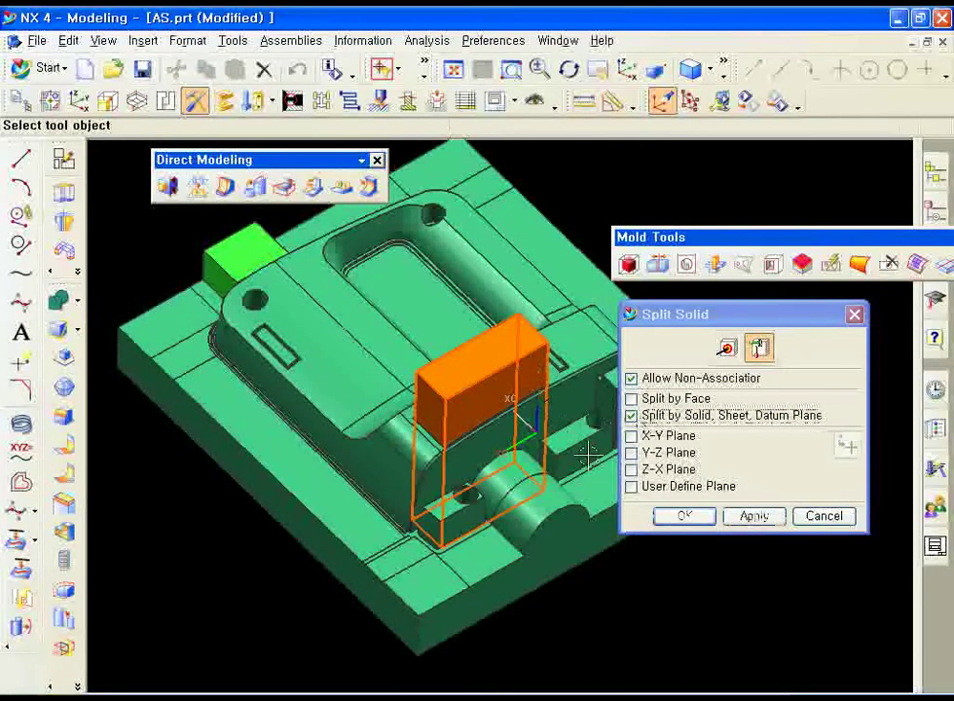
{"action": "left_click", "coordinate": [687, 518]}
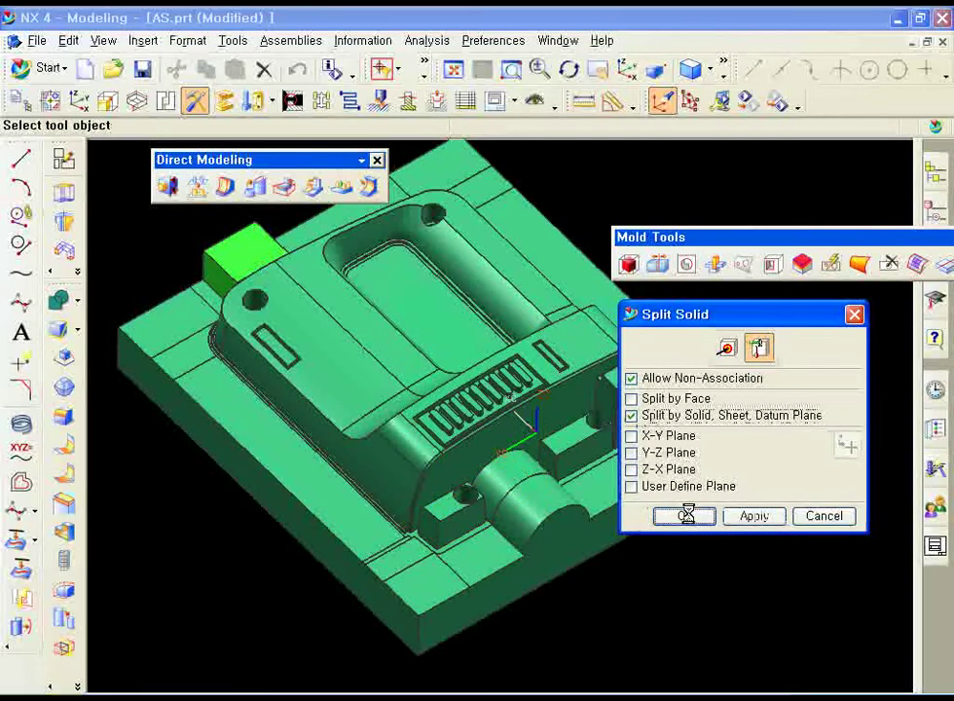
{"action": "left_click", "coordinate": [817, 521]}
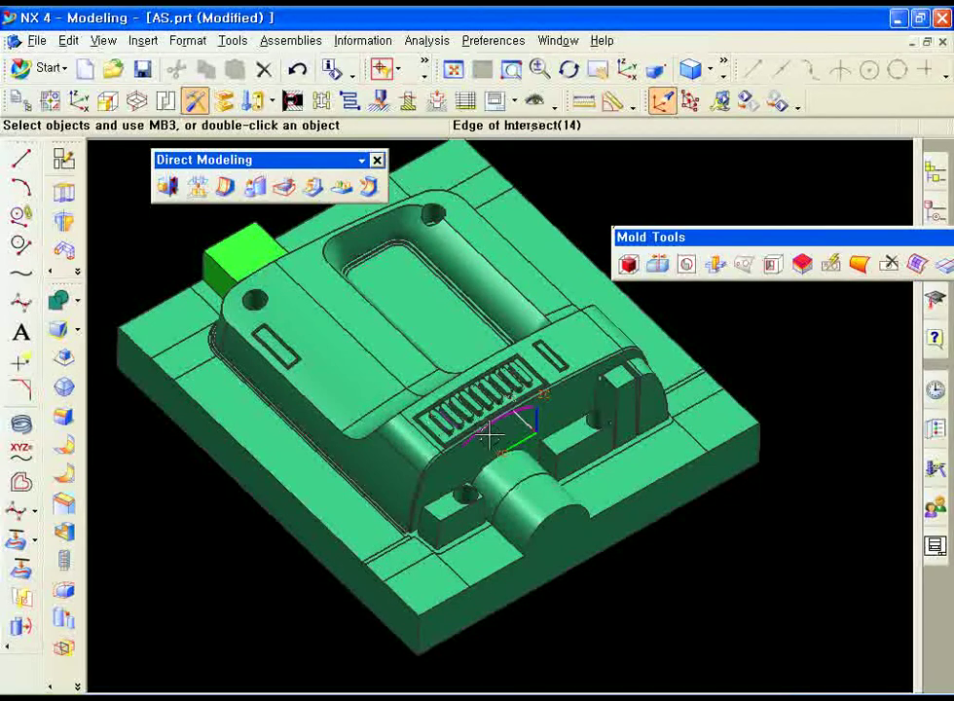
- Colour the split-off vent body salmon red via Edit Object Display
{"action": "key", "text": "ctrl+j"}
{"action": "left_click", "coordinate": [482, 399]}
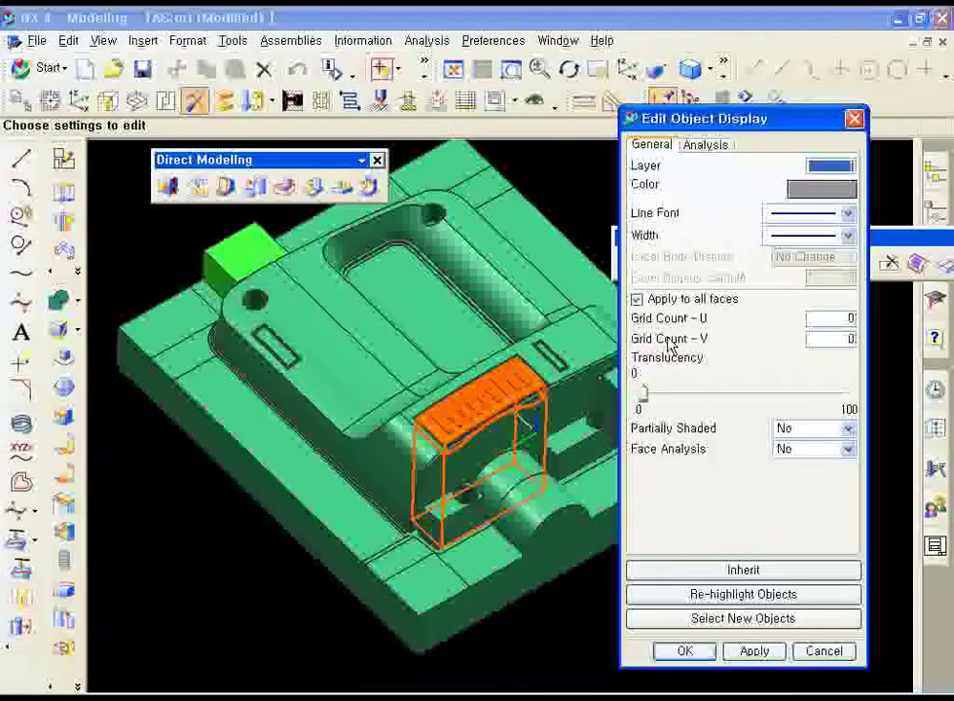
{"action": "left_click", "coordinate": [815, 189]}
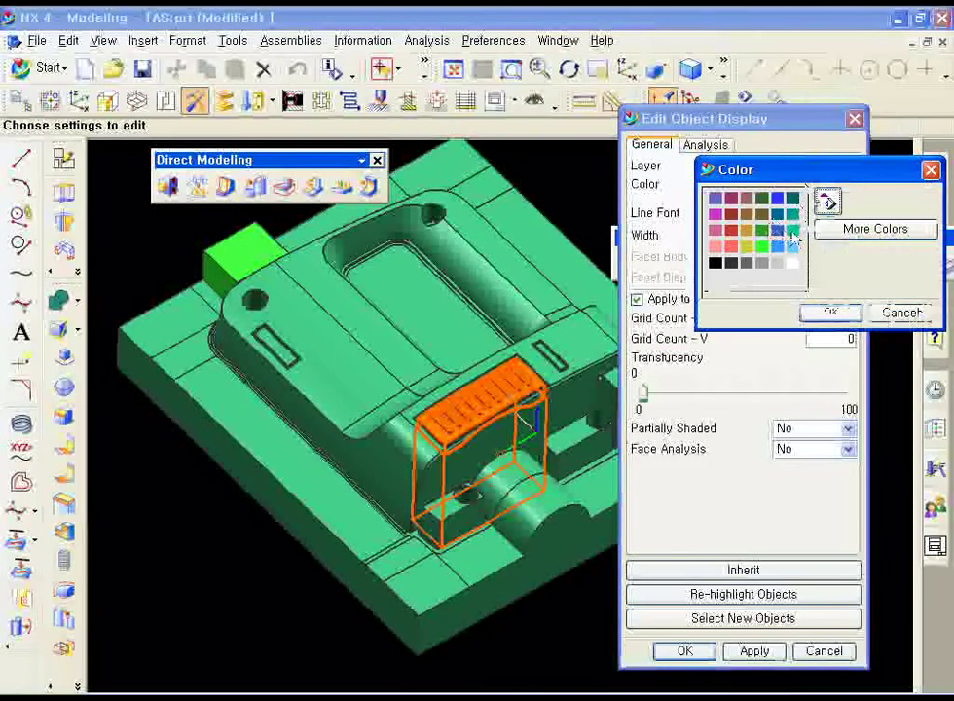
{"action": "double_click", "coordinate": [736, 249]}
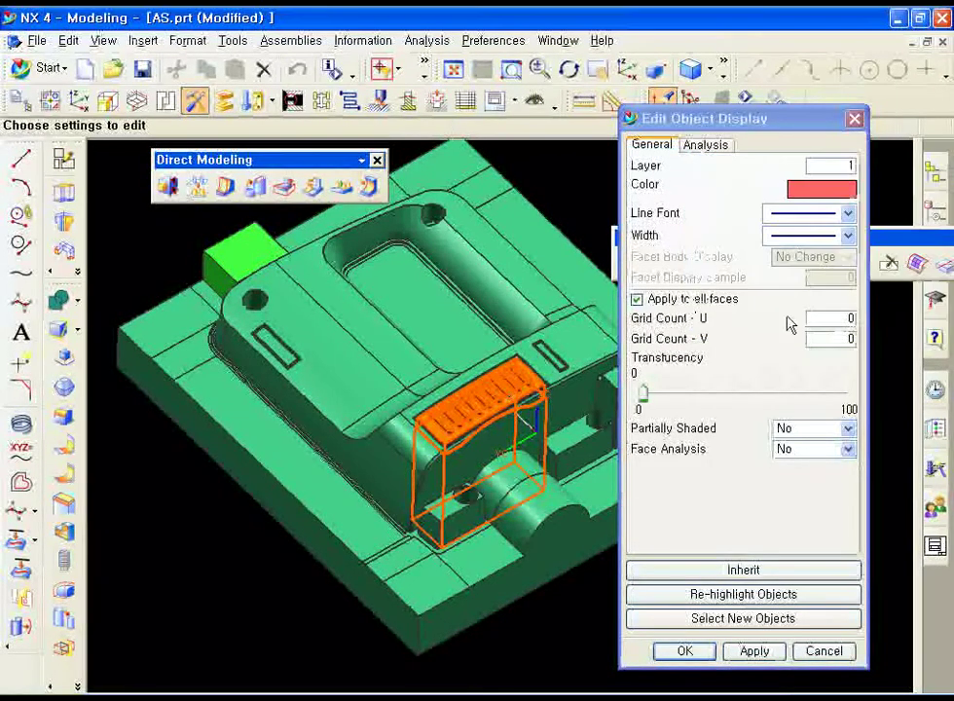
{"action": "left_click", "coordinate": [745, 651]}
{"action": "left_click", "coordinate": [687, 651]}
{"action": "mouse_move", "coordinate": [558, 513]}
{"action": "middle_mouse_down"}
{"action": "mouse_move", "coordinate": [549, 575]}
{"action": "mouse_move", "coordinate": [537, 565]}
{"action": "mouse_move", "coordinate": [611, 409]}
{"action": "mouse_move", "coordinate": [565, 269]}
{"action": "mouse_move", "coordinate": [543, 480]}
{"action": "mouse_move", "coordinate": [577, 541]}
{"action": "mouse_move", "coordinate": [716, 549]}
{"action": "mouse_move", "coordinate": [737, 511]}
{"action": "mouse_move", "coordinate": [726, 507]}
{"action": "middle_mouse_up"}
- Move the red vent insert onto its own hidden layer (layer 2)
{"action": "scroll", "coordinate": [705, 508], "scroll_direction": "up", "scroll_amount": 2}
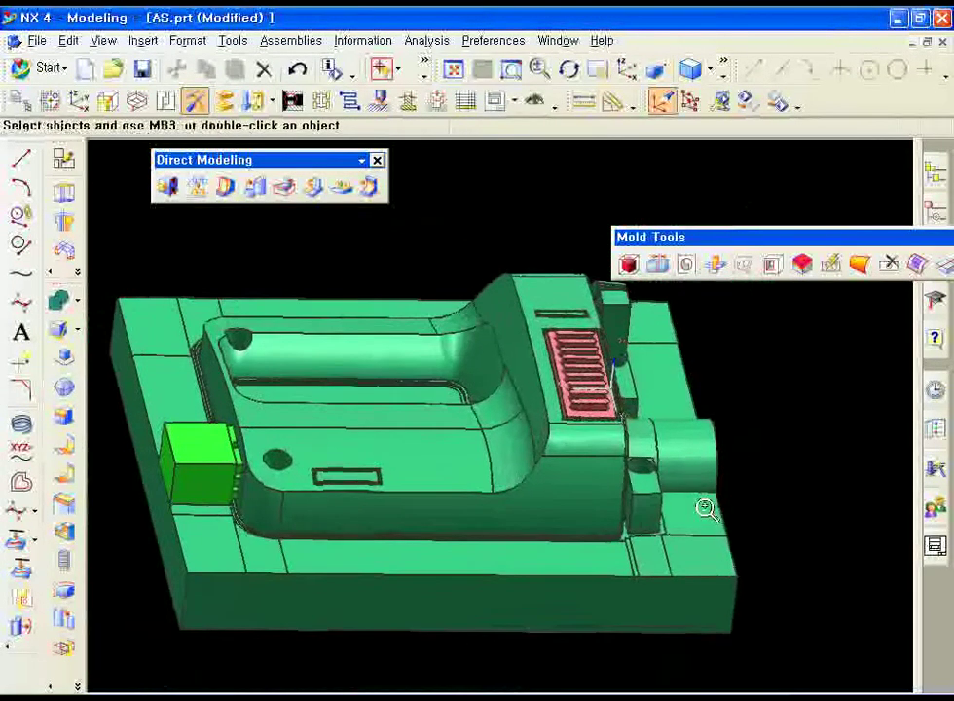
{"action": "key", "text": "ctrl+t"}
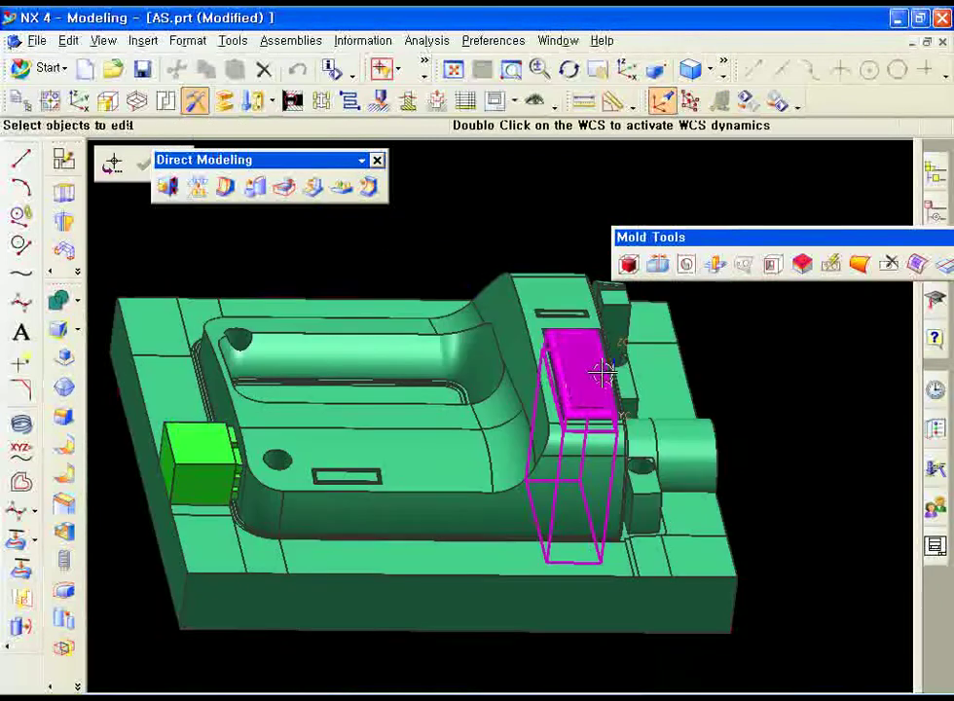
{"action": "left_click", "coordinate": [596, 380]}
{"action": "left_click", "coordinate": [316, 494], "text": "shift"}
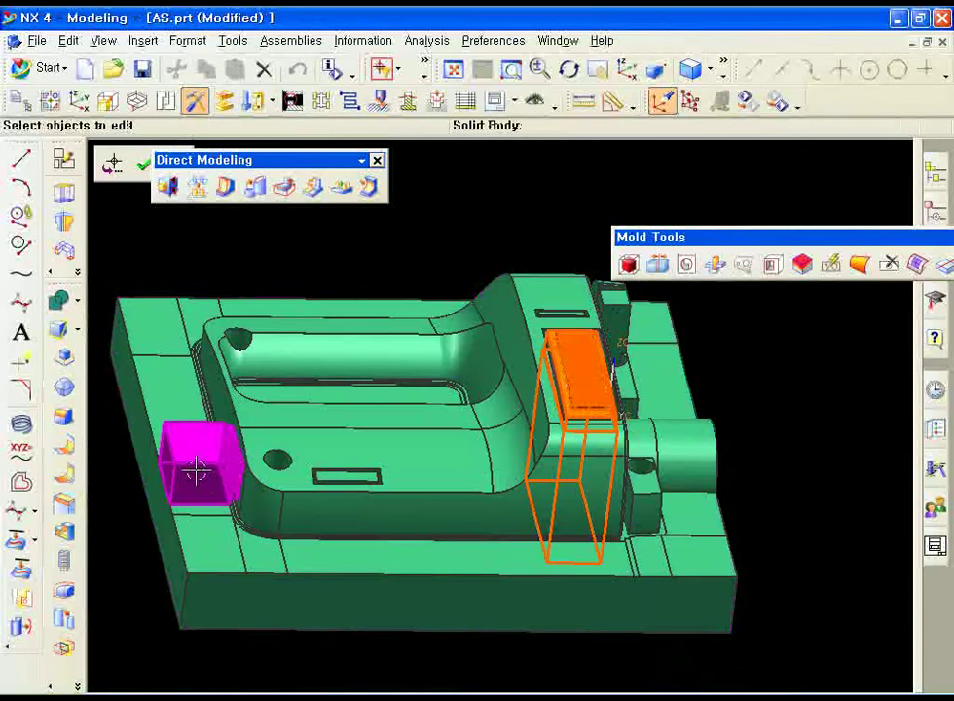
{"action": "middle_click", "coordinate": [452, 473]}
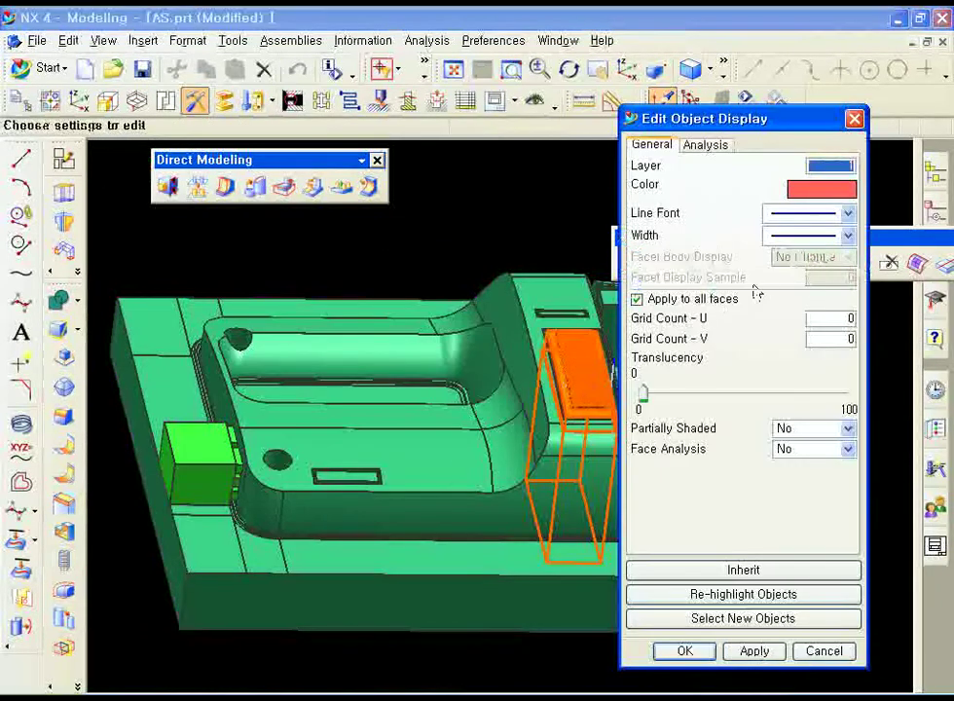
{"action": "left_click", "coordinate": [685, 651]}
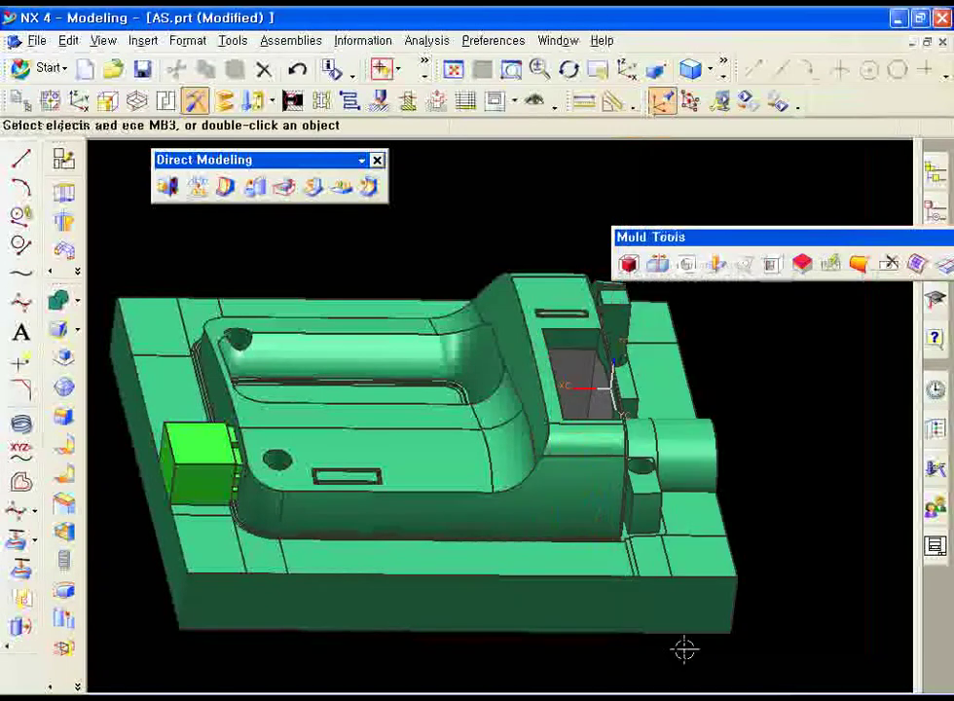
{"action": "mouse_move", "coordinate": [602, 502]}
{"action": "middle_mouse_down"}
{"action": "mouse_move", "coordinate": [552, 555]}
{"action": "mouse_move", "coordinate": [541, 590]}
{"action": "mouse_move", "coordinate": [545, 581]}
{"action": "middle_mouse_up"}
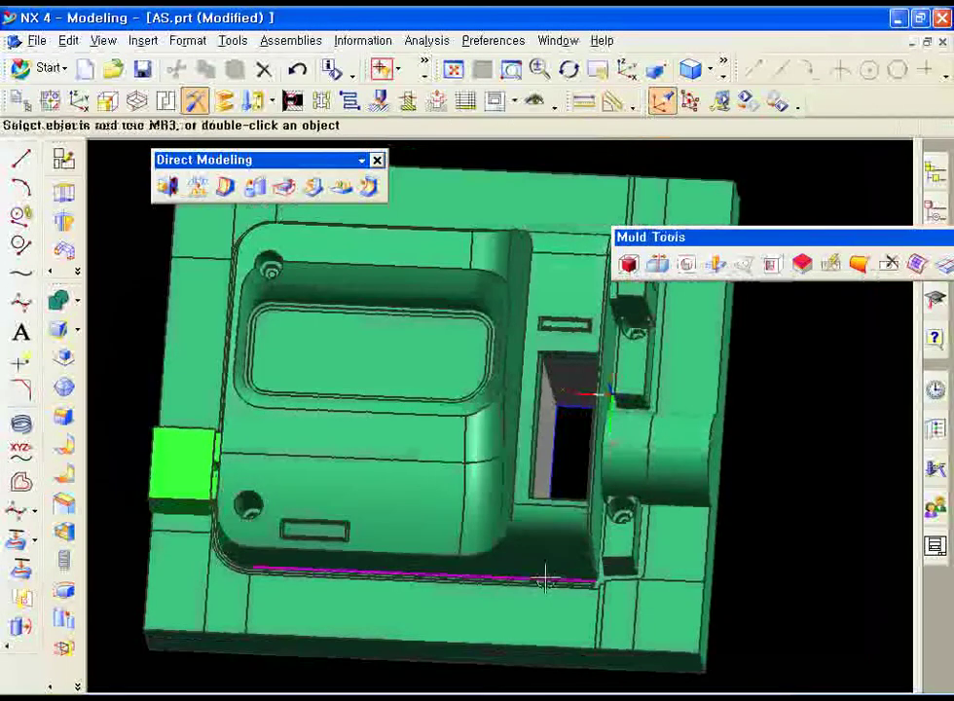
- Put the small side block on layer 3
{"action": "key", "text": "ctrl+j"}
{"action": "left_click", "coordinate": [175, 457]}
{"action": "middle_click", "coordinate": [514, 309]}
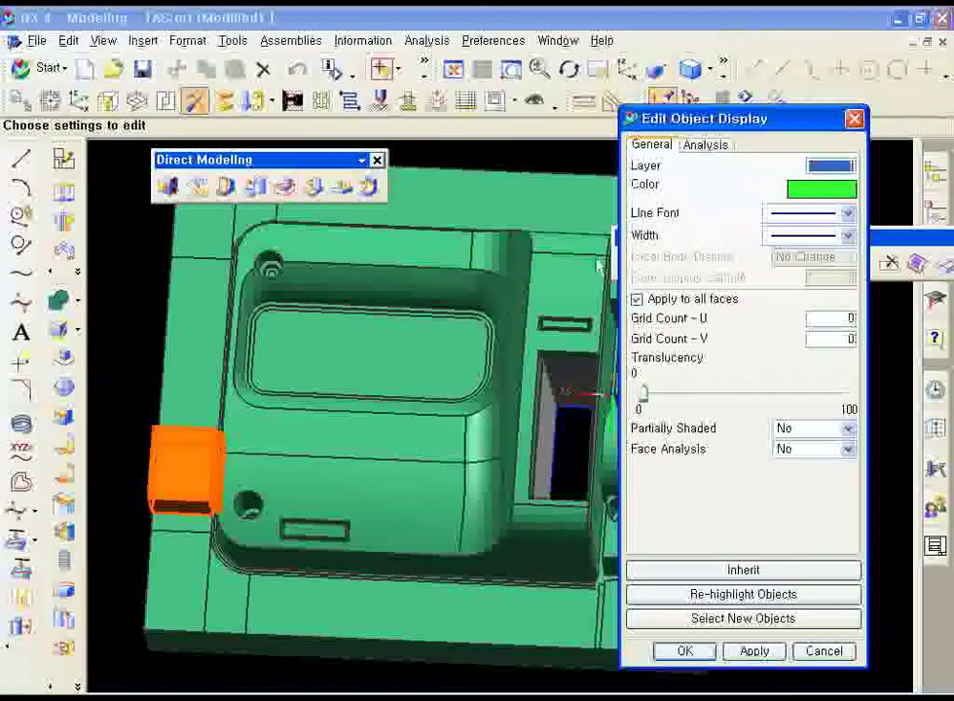
{"action": "type", "text": "3"}
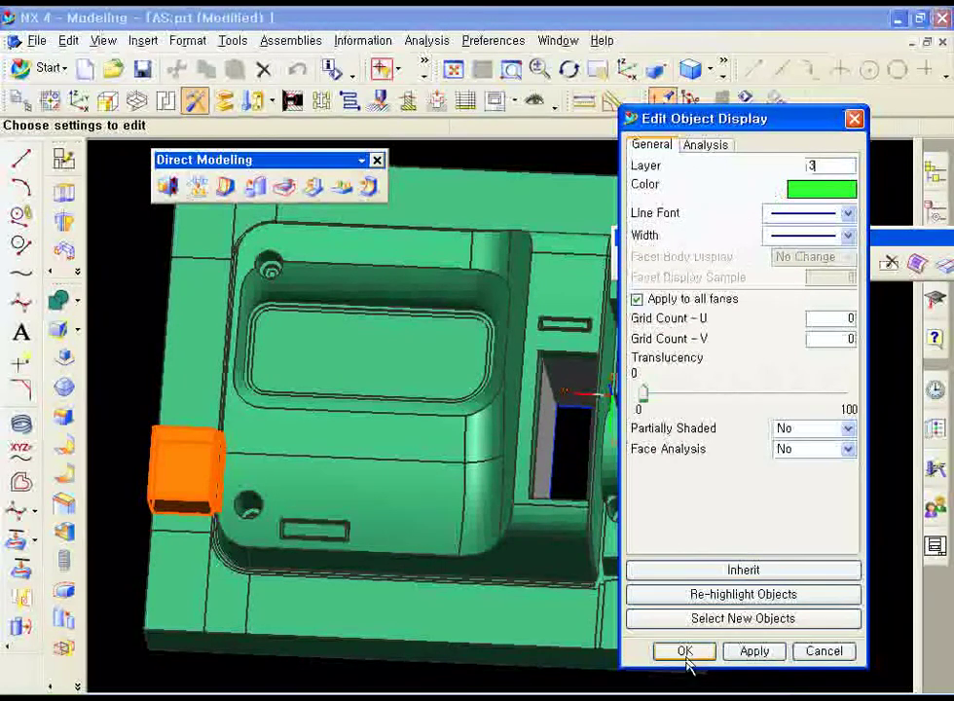
{"action": "left_click", "coordinate": [687, 650]}
- Put the main mold body on layer 4
{"action": "middle_click_drag", "start_coordinate": [624, 467], "coordinate": [596, 456]}
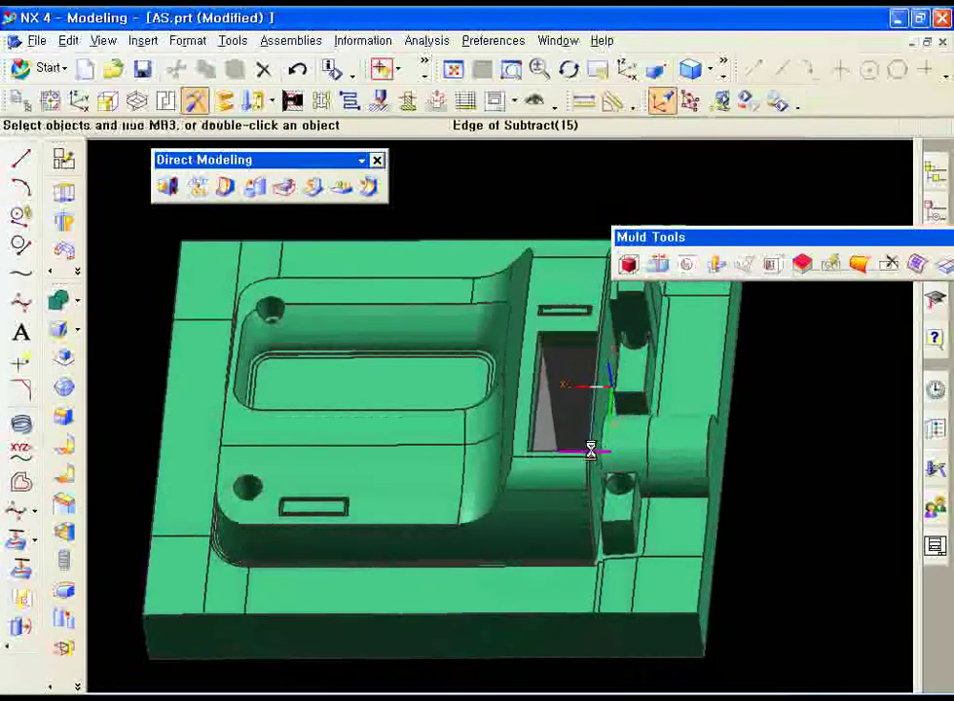
{"action": "key", "text": "ctrl+j"}
{"action": "left_click", "coordinate": [464, 457]}
{"action": "middle_click", "coordinate": [507, 457]}
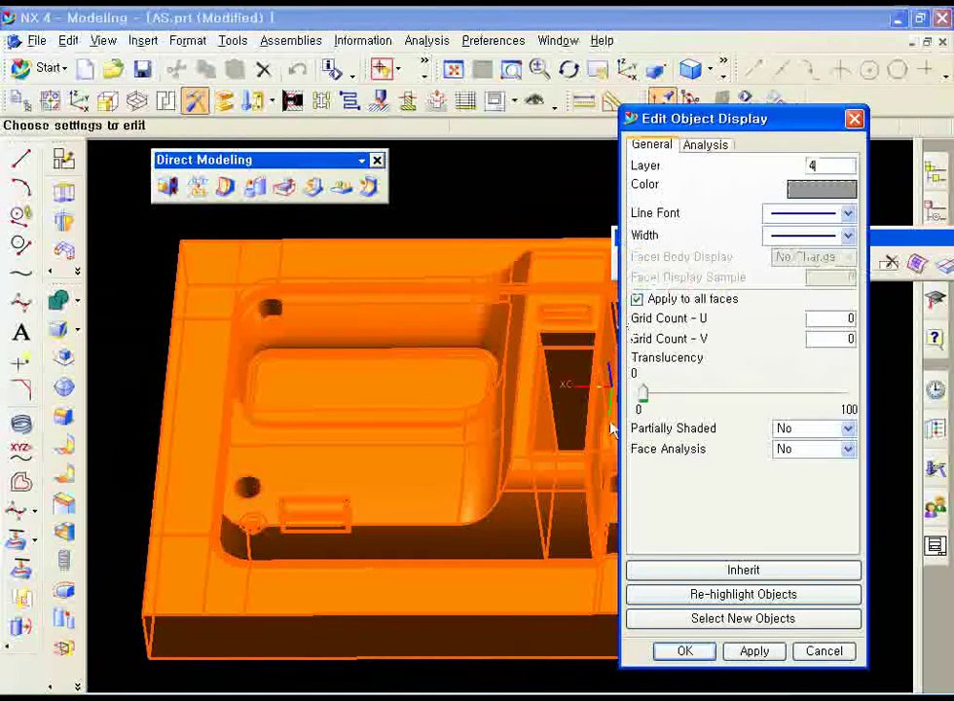
{"action": "left_click", "coordinate": [686, 650]}
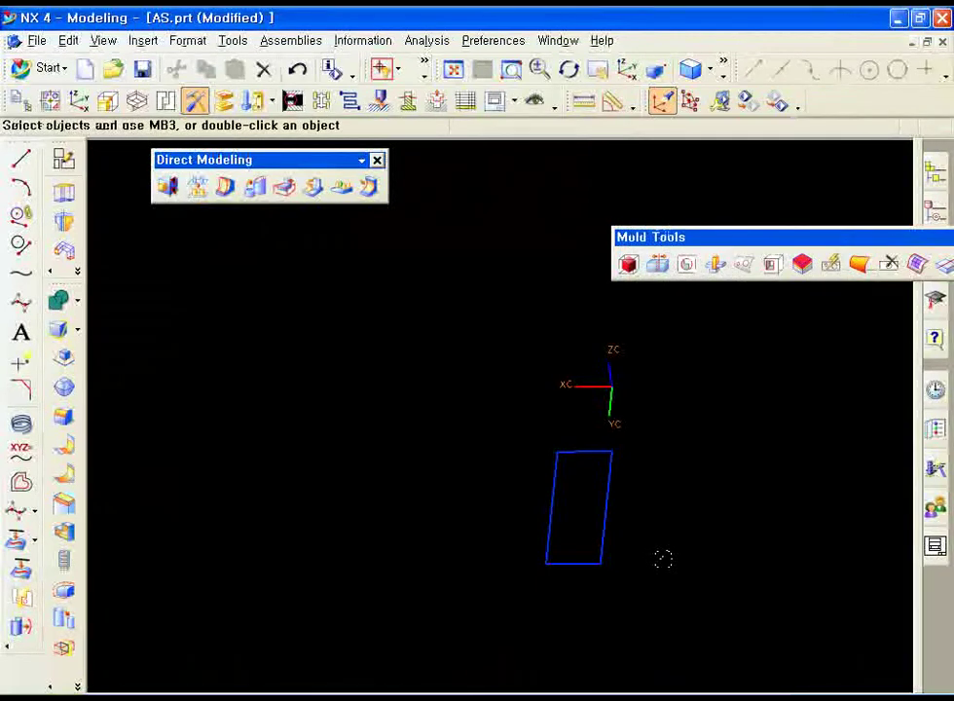
- Move the sketch rectangle to layer 55
{"action": "key", "text": "ctrl+j"}
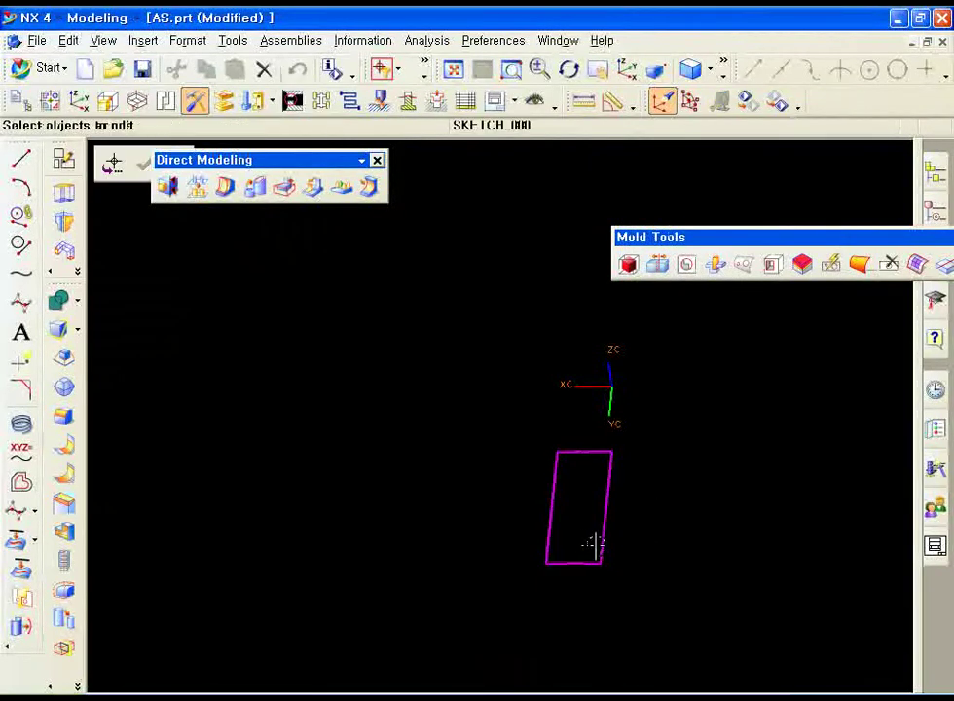
{"action": "middle_click", "coordinate": [600, 545]}
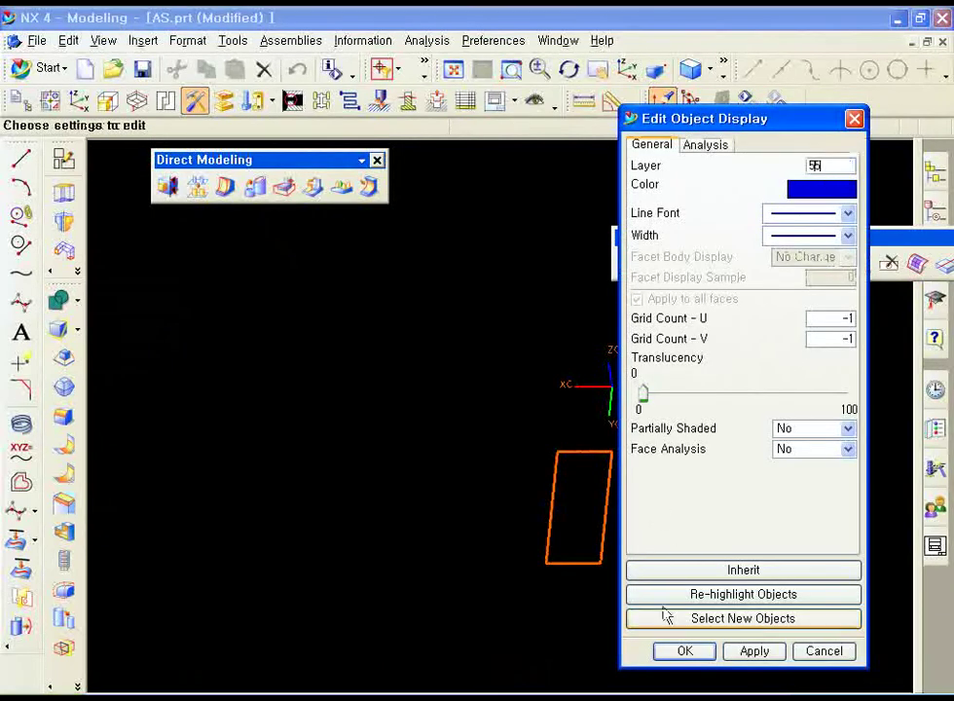
{"action": "left_click", "coordinate": [686, 650]}
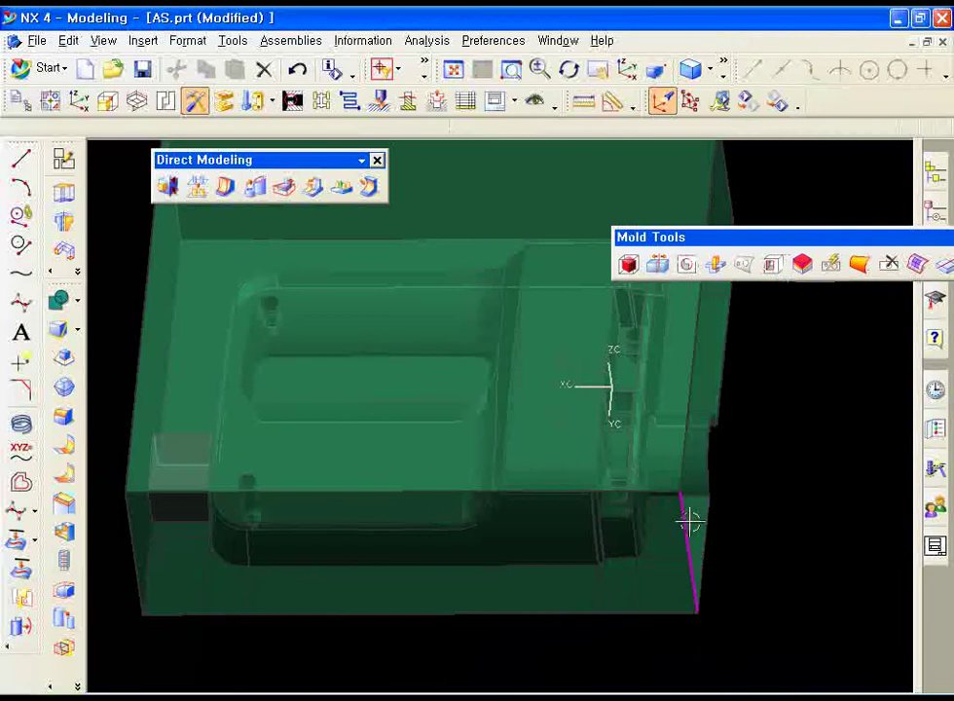
- Select the translucent outer mold block for display editing
{"action": "middle_click_drag", "start_coordinate": [688, 520], "coordinate": [610, 471]}
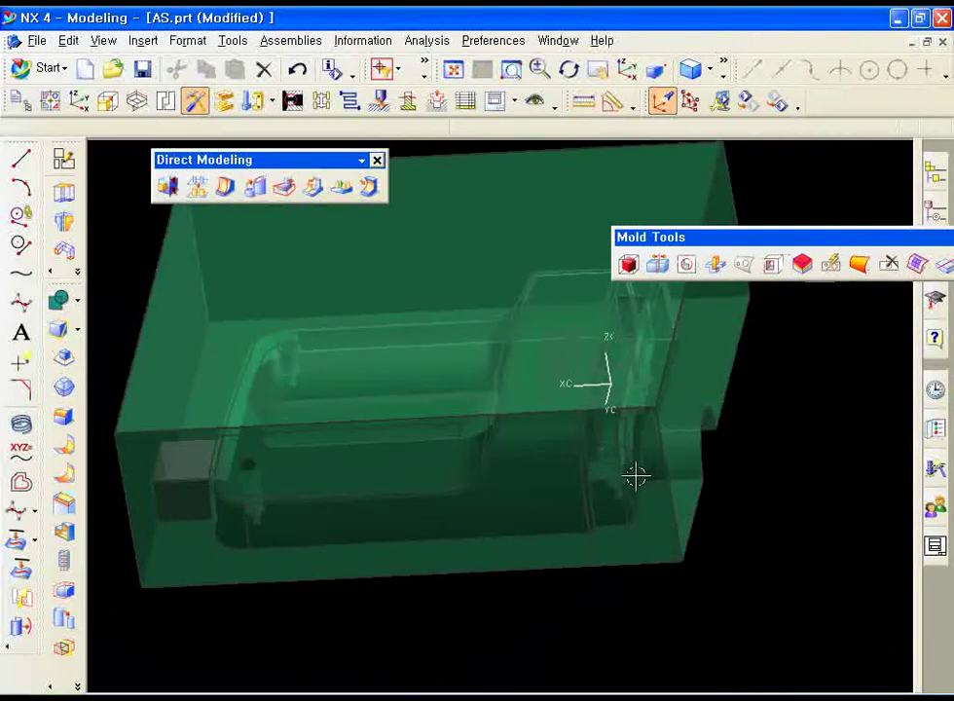
{"action": "left_click", "coordinate": [563, 455]}
{"action": "key", "text": "Escape"}
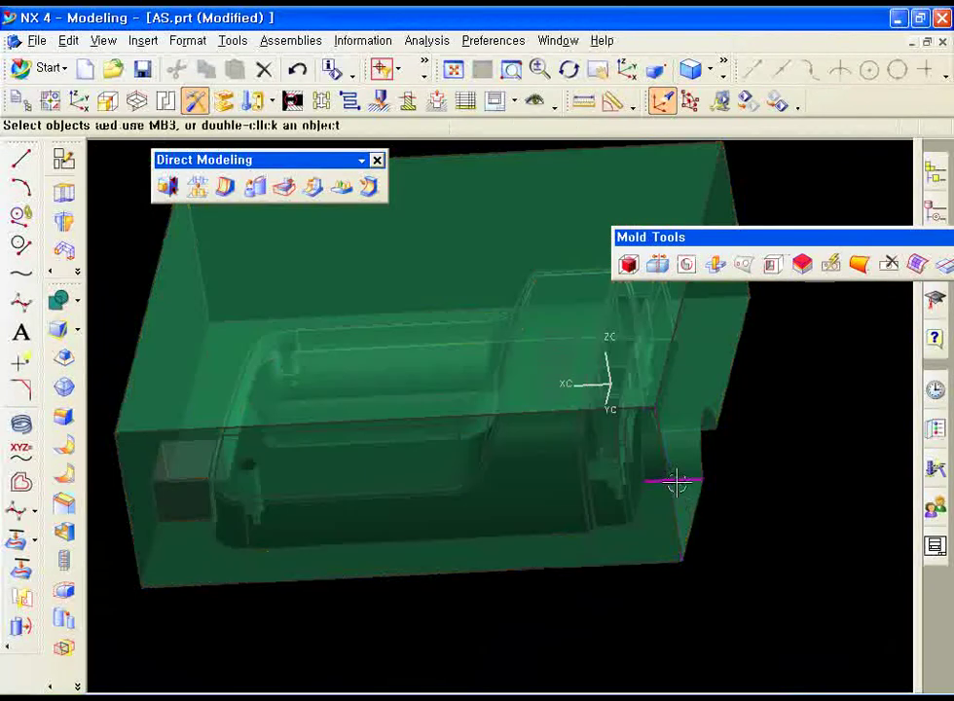
{"action": "key", "text": "ctrl+j"}
{"action": "left_click", "coordinate": [590, 458]}
{"action": "middle_click", "coordinate": [589, 458]}
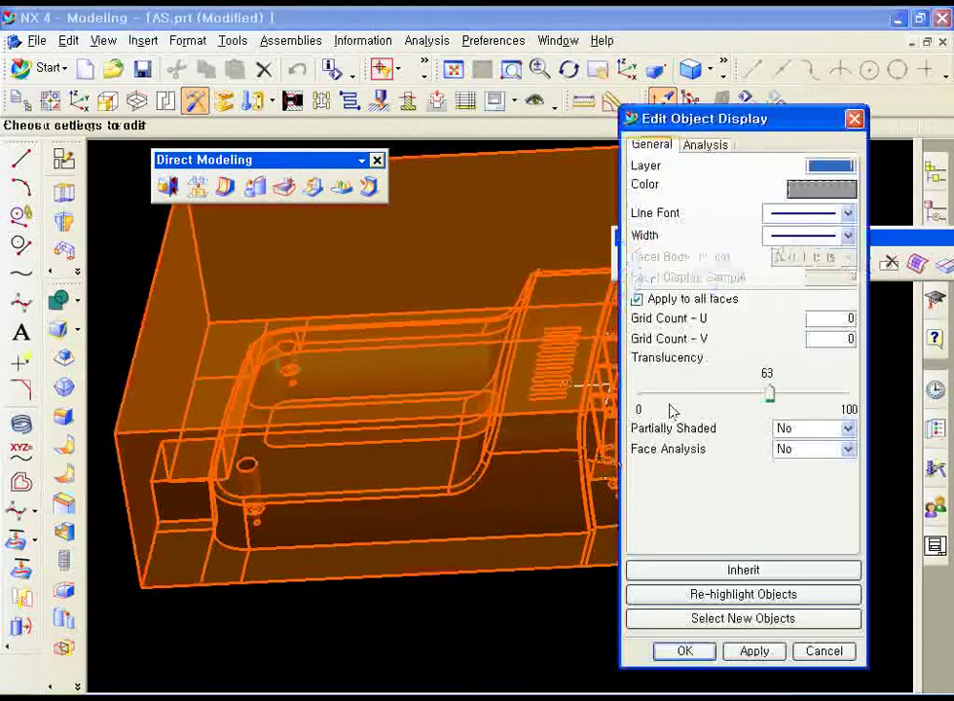
- Place the outer block on layer 5, then make layer 2 selectable to show the red insert
{"action": "left_click", "coordinate": [700, 651]}
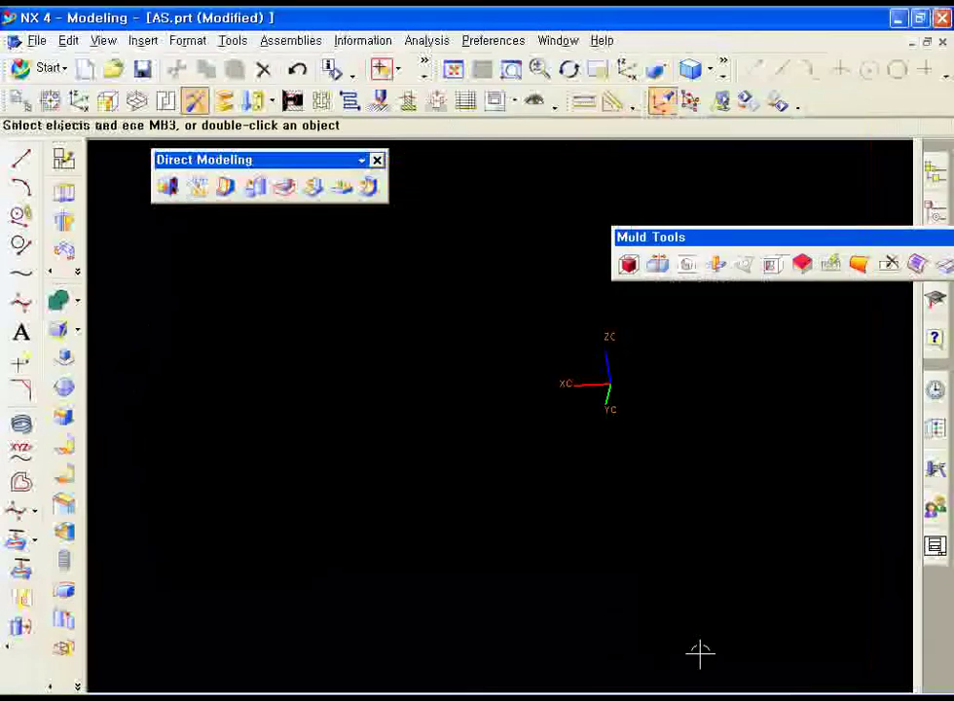
{"action": "key", "text": "ctrl+l"}
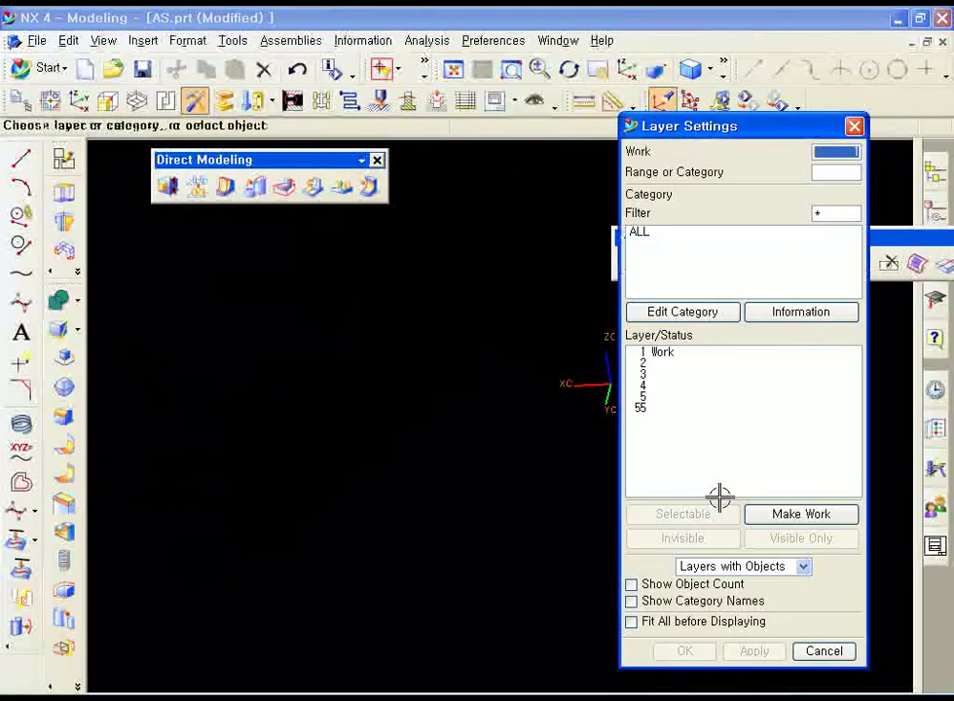
{"action": "left_click", "coordinate": [654, 363]}
{"action": "left_click", "coordinate": [682, 513]}
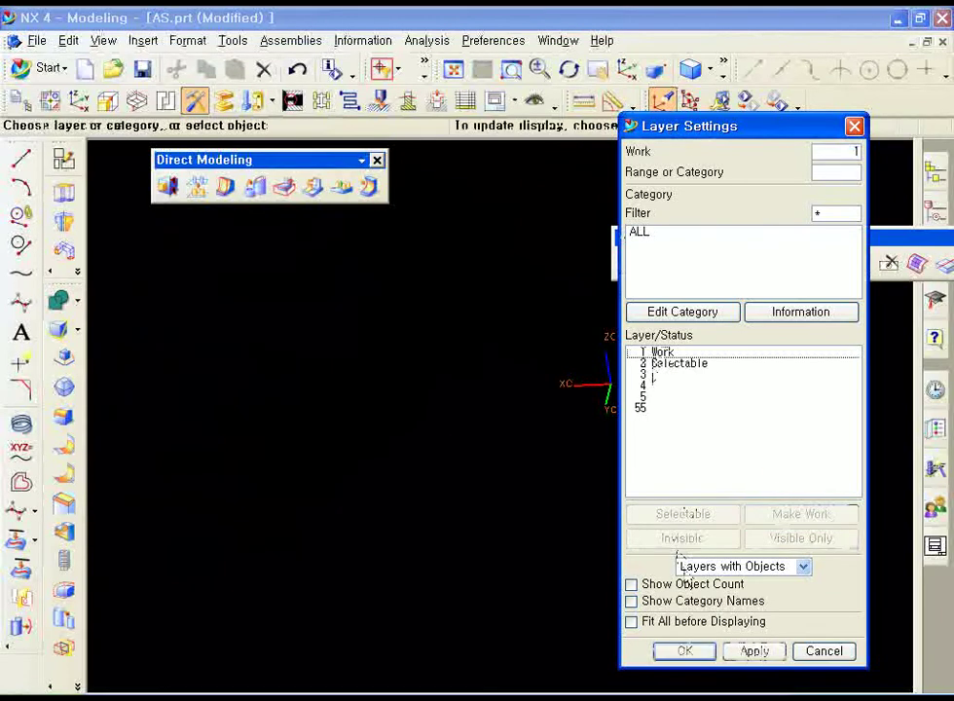
{"action": "left_click", "coordinate": [730, 654]}
{"action": "middle_click_drag", "start_coordinate": [497, 386], "coordinate": [426, 362], "text": "shift"}
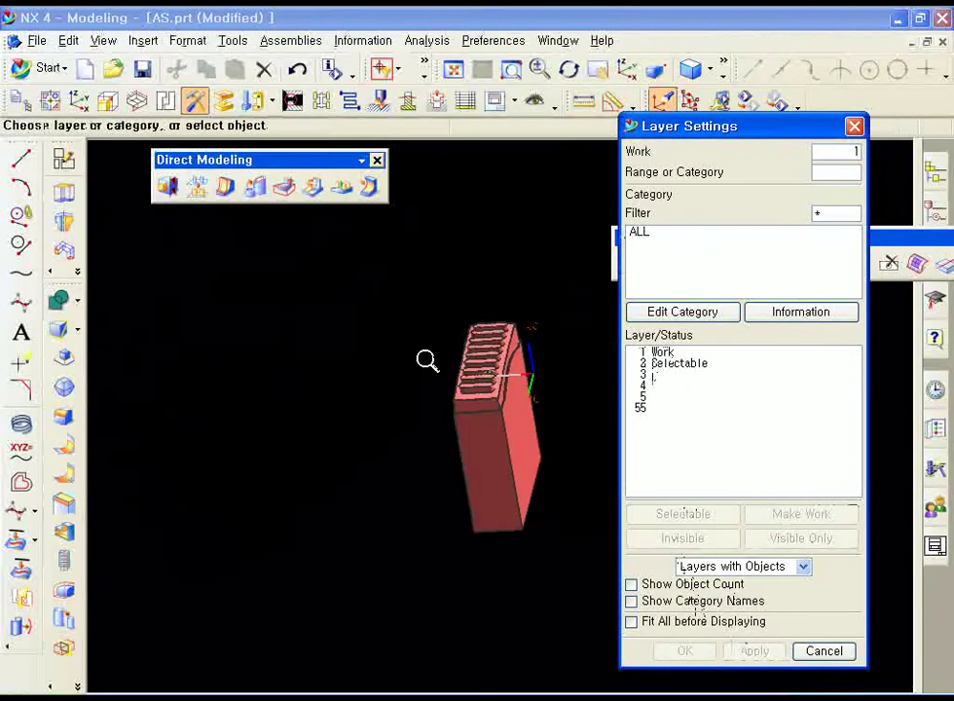
{"action": "left_click", "coordinate": [378, 162]}
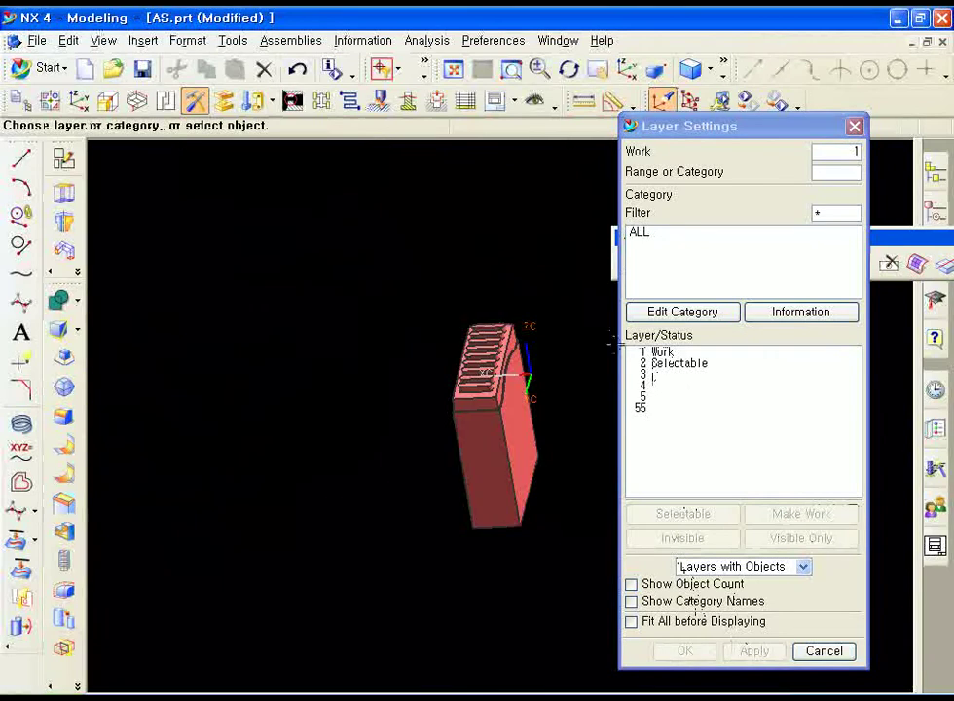
- Make layers 3, 4 and 5 selectable so the side block, mold body and translucent block show
{"action": "left_click", "coordinate": [657, 375]}
{"action": "left_click", "coordinate": [682, 513]}
{"action": "left_click", "coordinate": [700, 651]}
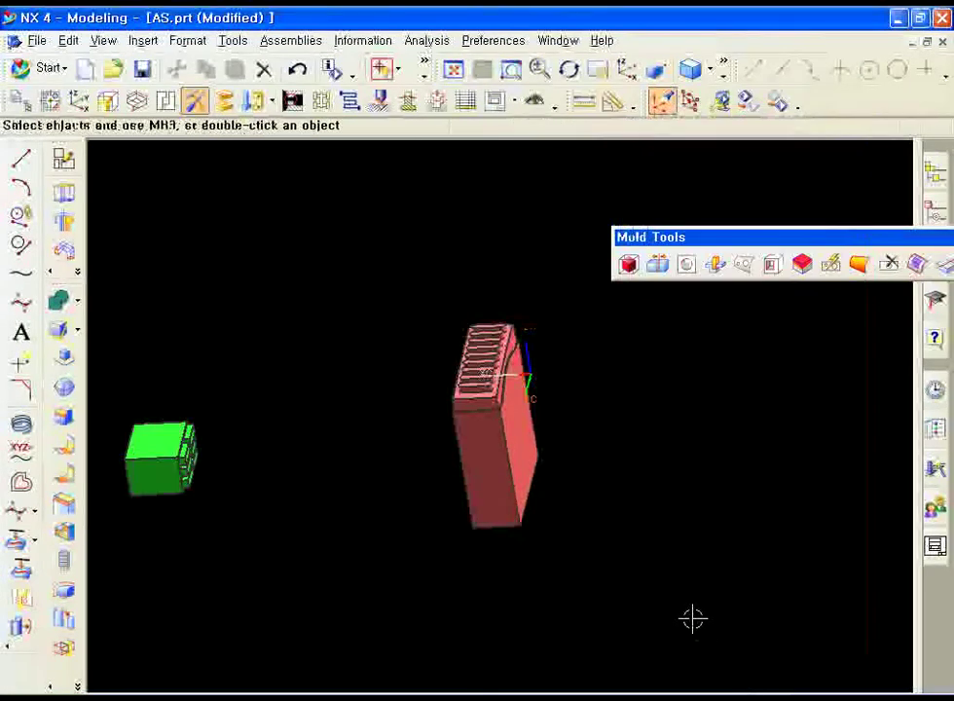
{"action": "middle_click_drag", "start_coordinate": [621, 503], "coordinate": [671, 494], "text": "shift"}
{"action": "key", "text": "ctrl+l"}
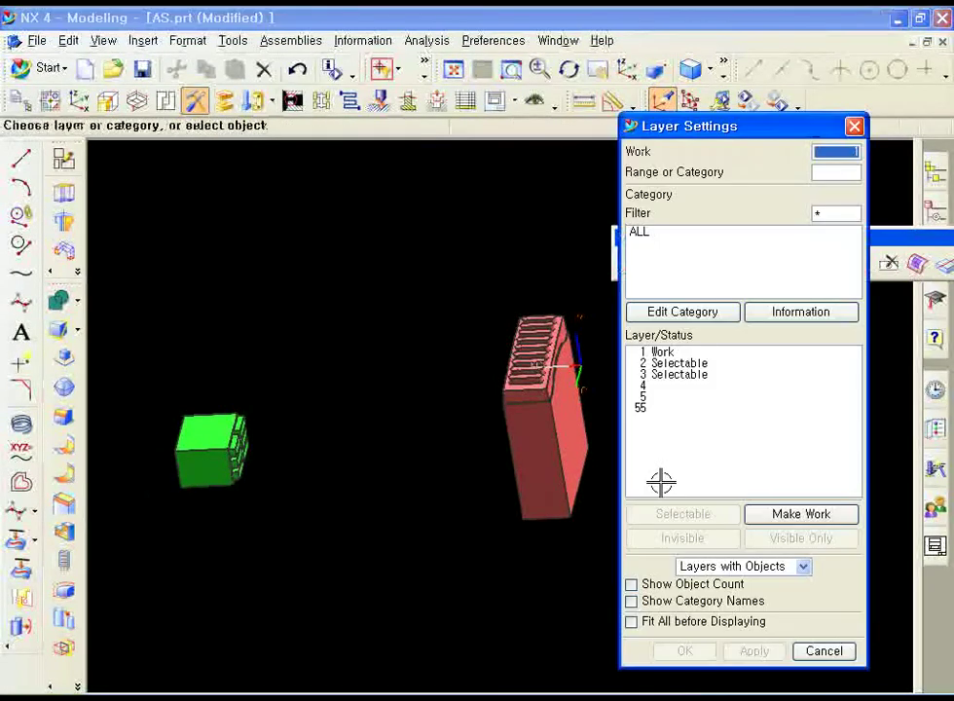
{"action": "left_click", "coordinate": [662, 386]}
{"action": "left_click", "coordinate": [683, 513]}
{"action": "left_click", "coordinate": [751, 652]}
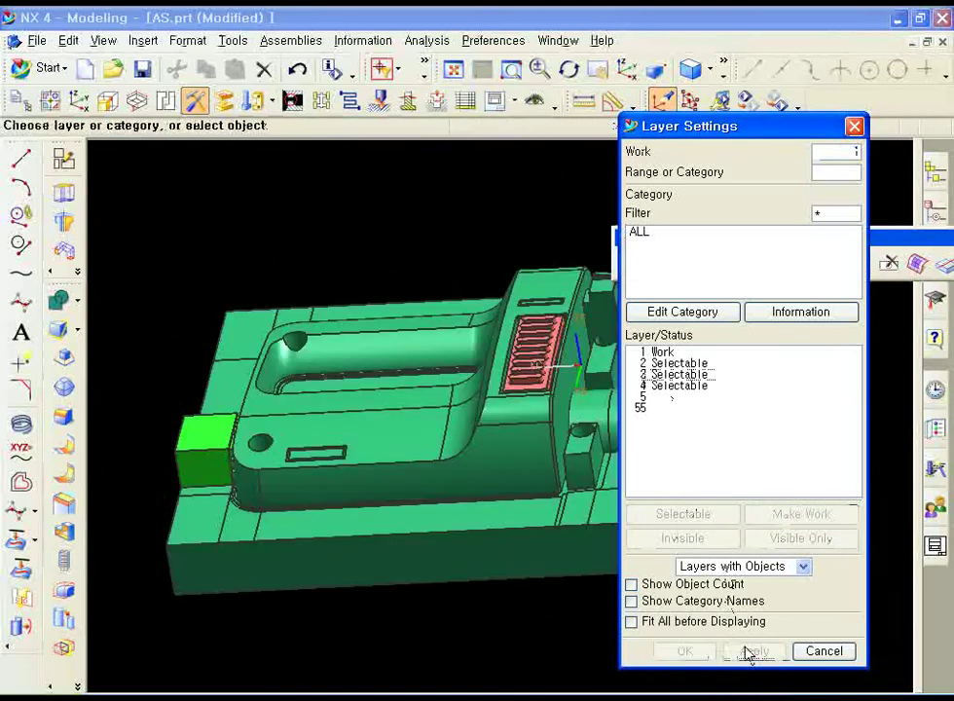
{"action": "left_click", "coordinate": [662, 397]}
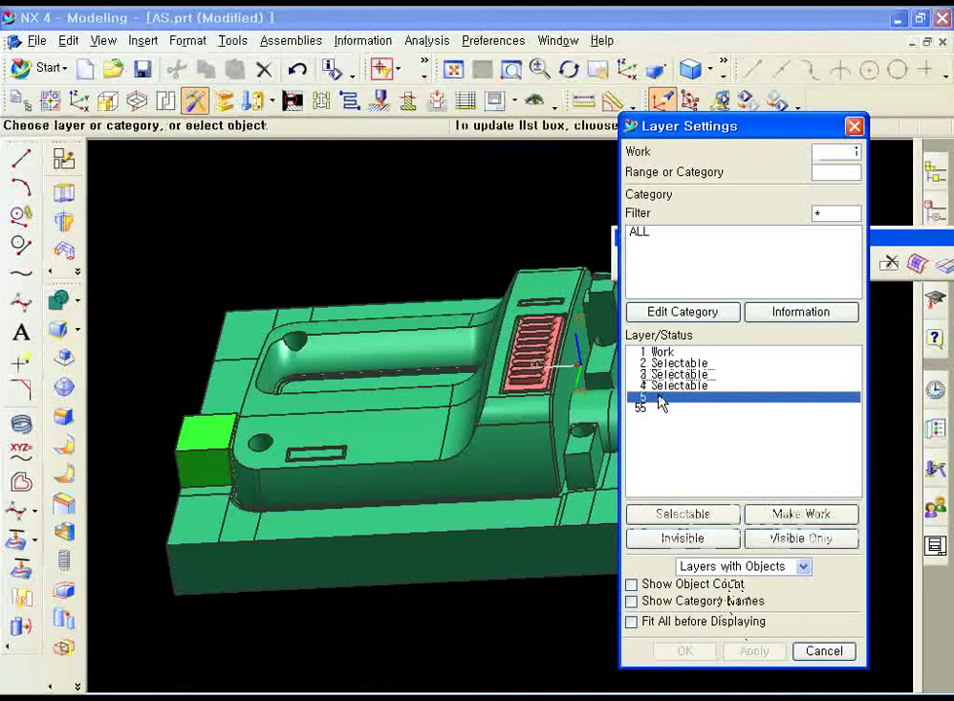
{"action": "double_click", "coordinate": [659, 399]}
{"action": "left_click", "coordinate": [755, 653]}
- Orient the mold to the isometric view and bring up the saved view layouts
{"action": "middle_click_drag", "start_coordinate": [411, 563], "coordinate": [387, 566]}
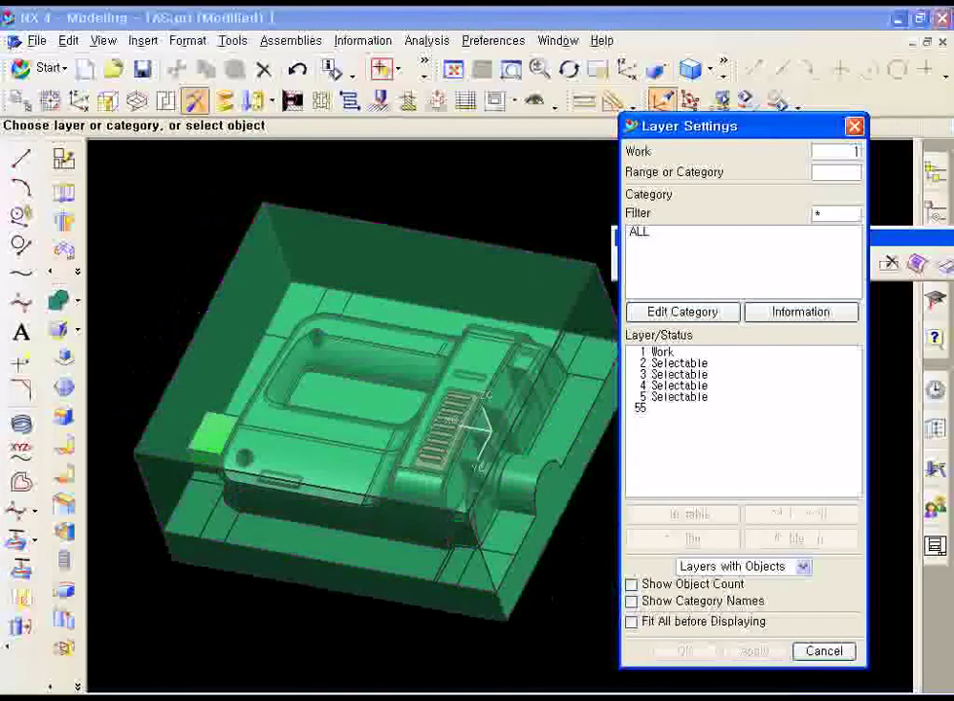
{"action": "right_click", "coordinate": [171, 251]}
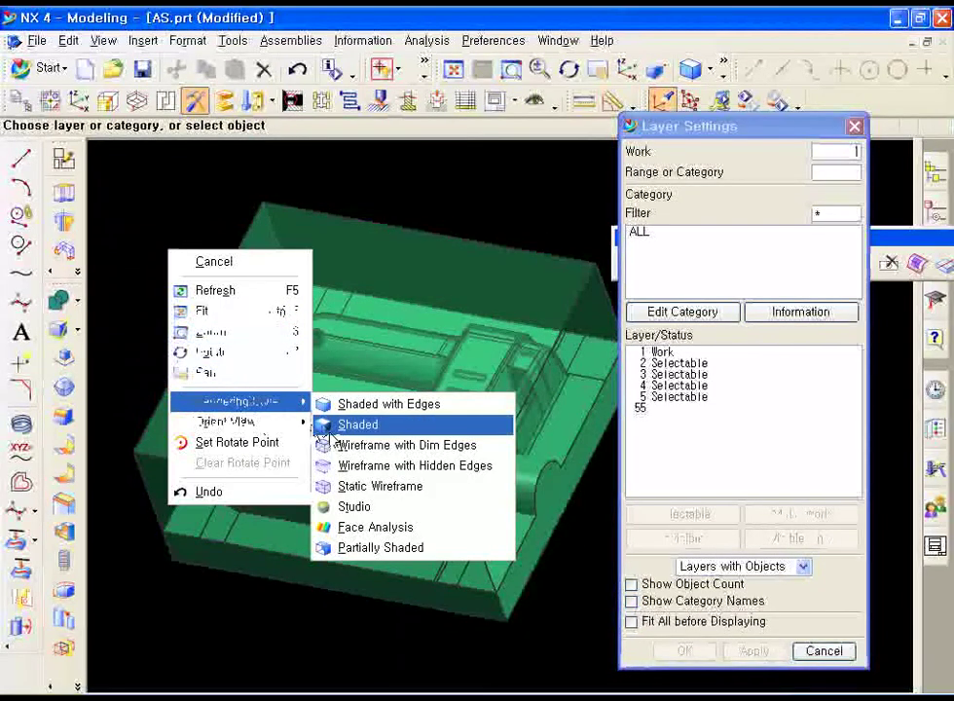
{"action": "mouse_move", "coordinate": [233, 422]}
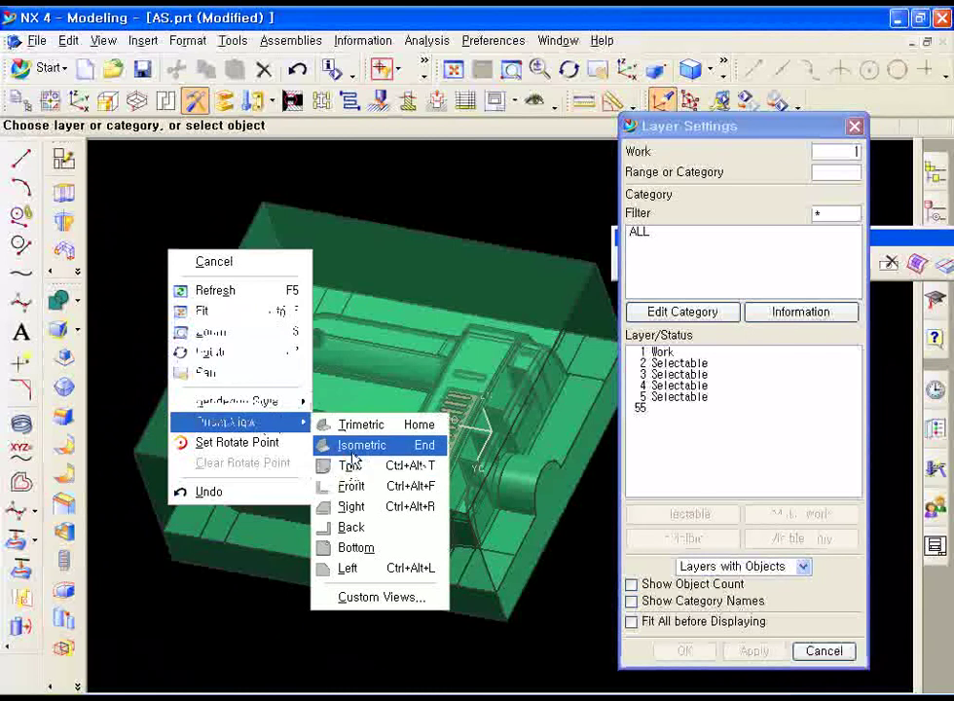
{"action": "left_click", "coordinate": [360, 444]}
{"action": "scroll", "coordinate": [419, 451], "scroll_direction": "down", "scroll_amount": 2}
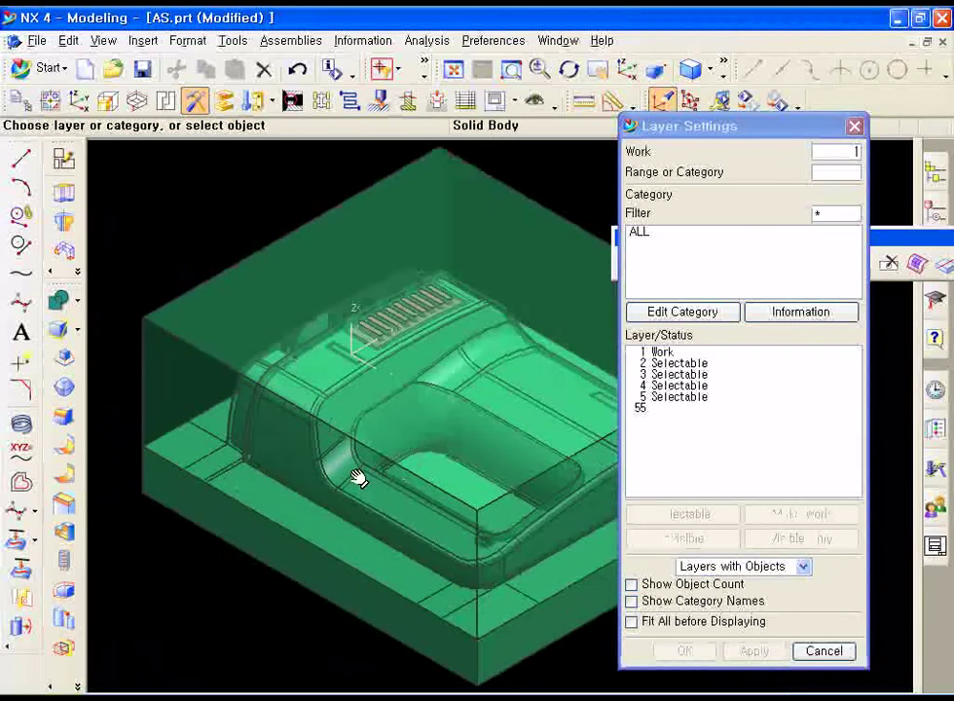
{"action": "scroll", "coordinate": [330, 443], "scroll_direction": "down", "scroll_amount": 3}
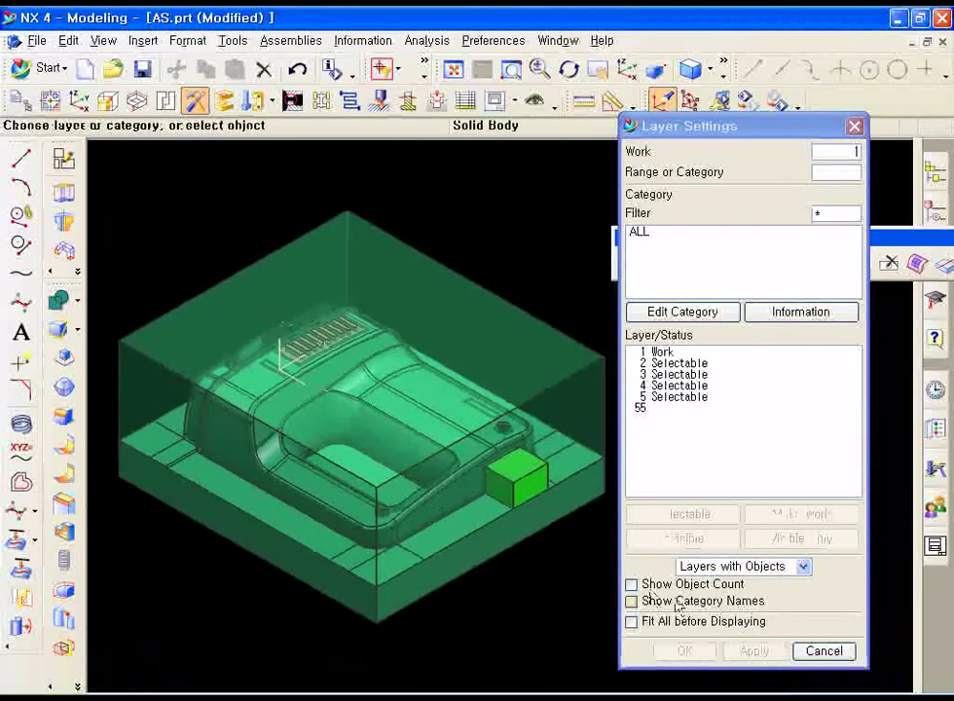
{"action": "left_click", "coordinate": [820, 651]}
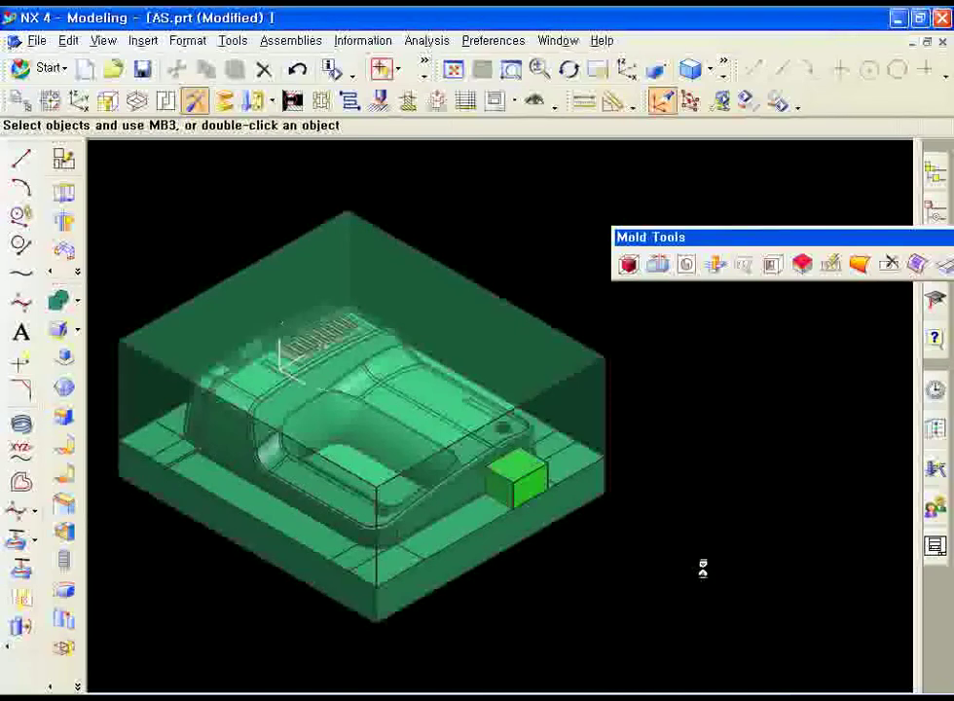
{"action": "key", "text": "ctrl+shift+o"}
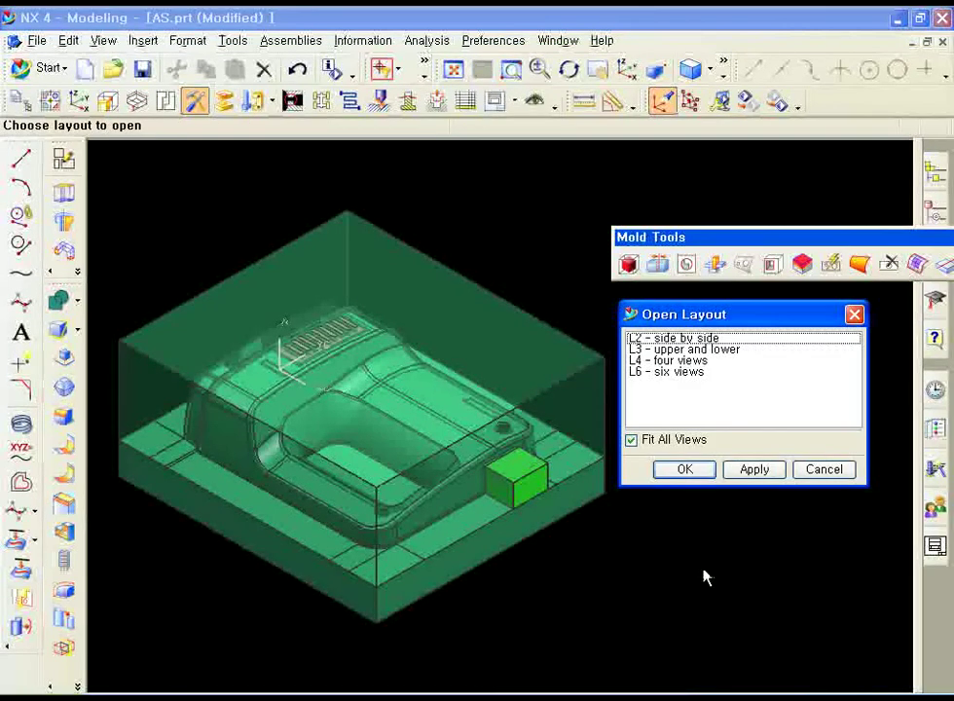
- Switch to the L4 four-view layout and dismiss the floating Mold Tools palette
{"action": "double_click", "coordinate": [694, 372]}
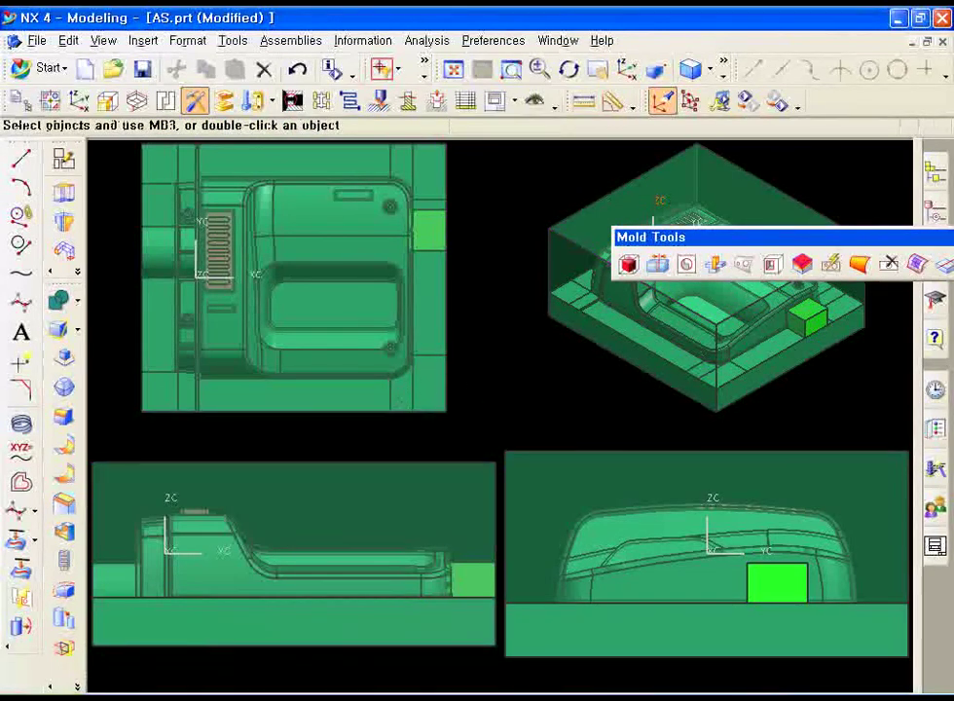
{"action": "left_click_drag", "start_coordinate": [697, 244], "coordinate": [314, 165]}
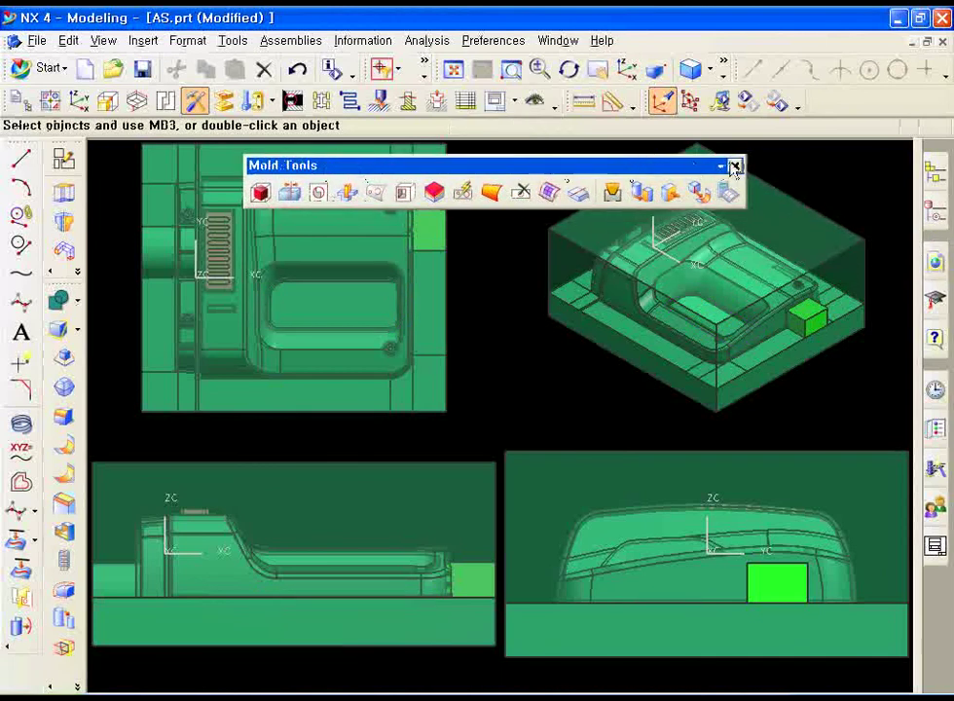
{"action": "left_click", "coordinate": [735, 167]}
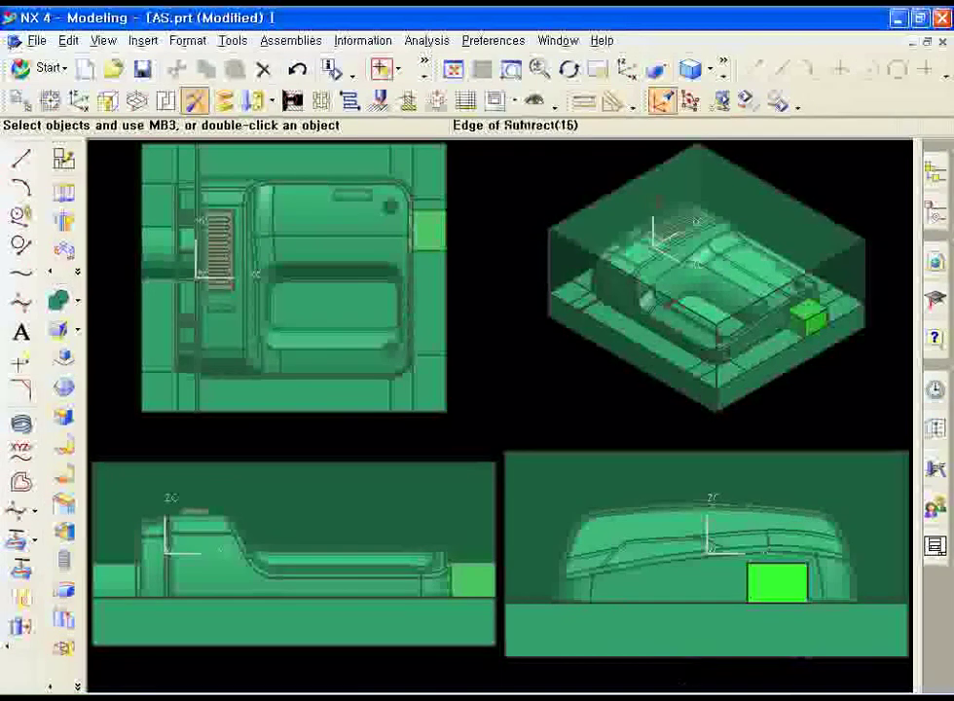